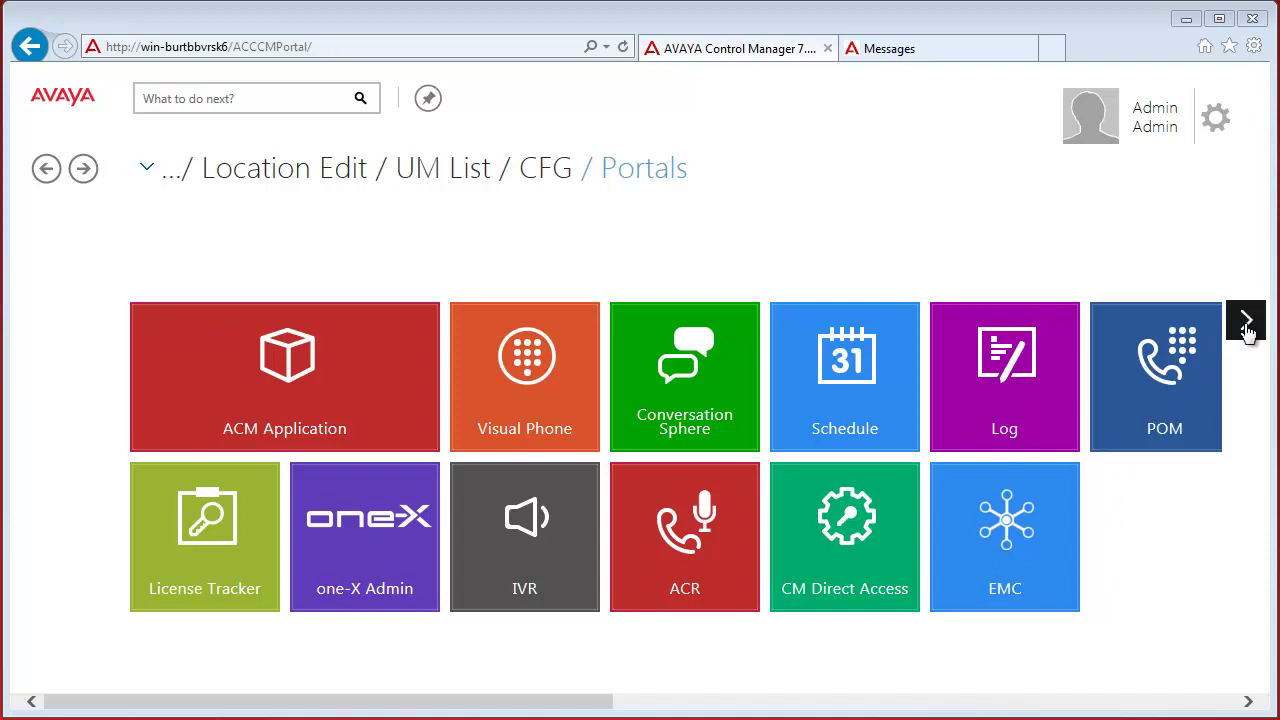
# Go to the Configuration Portal's Unified Messaging server list and start a new server entry
pyautogui.click(1246, 320)
pyautogui.click(1044, 393)
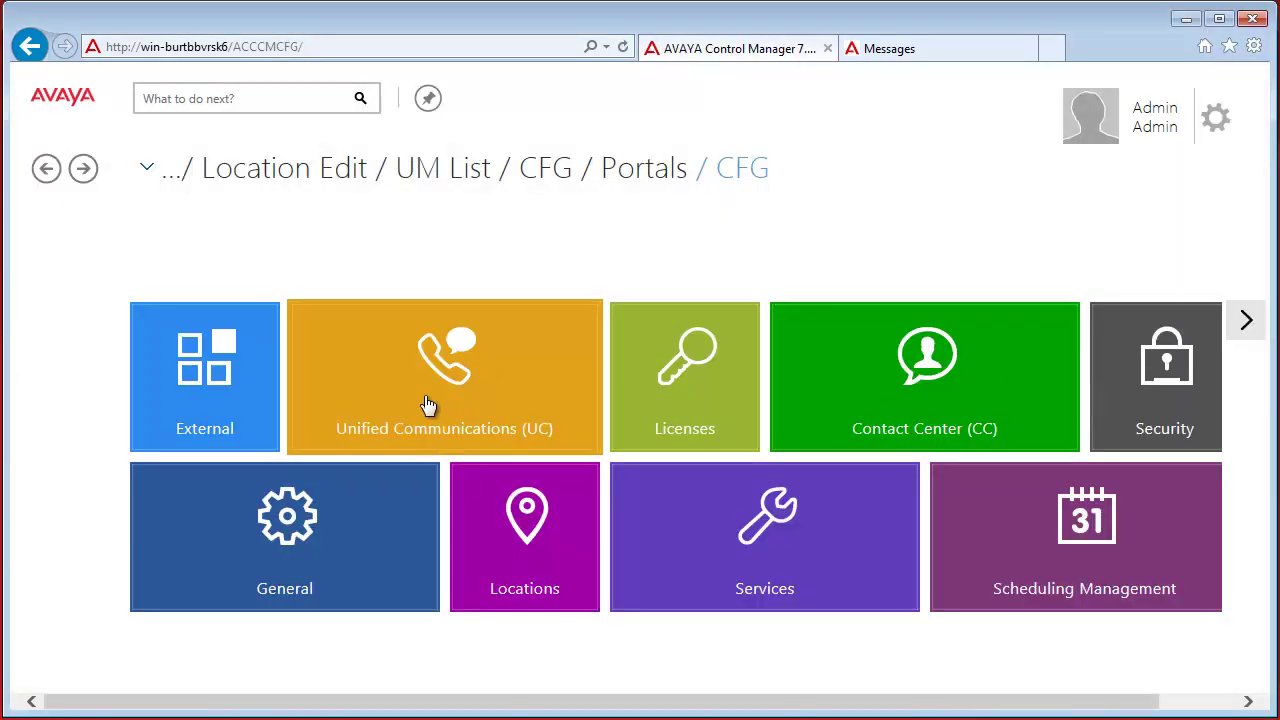
pyautogui.click(427, 404)
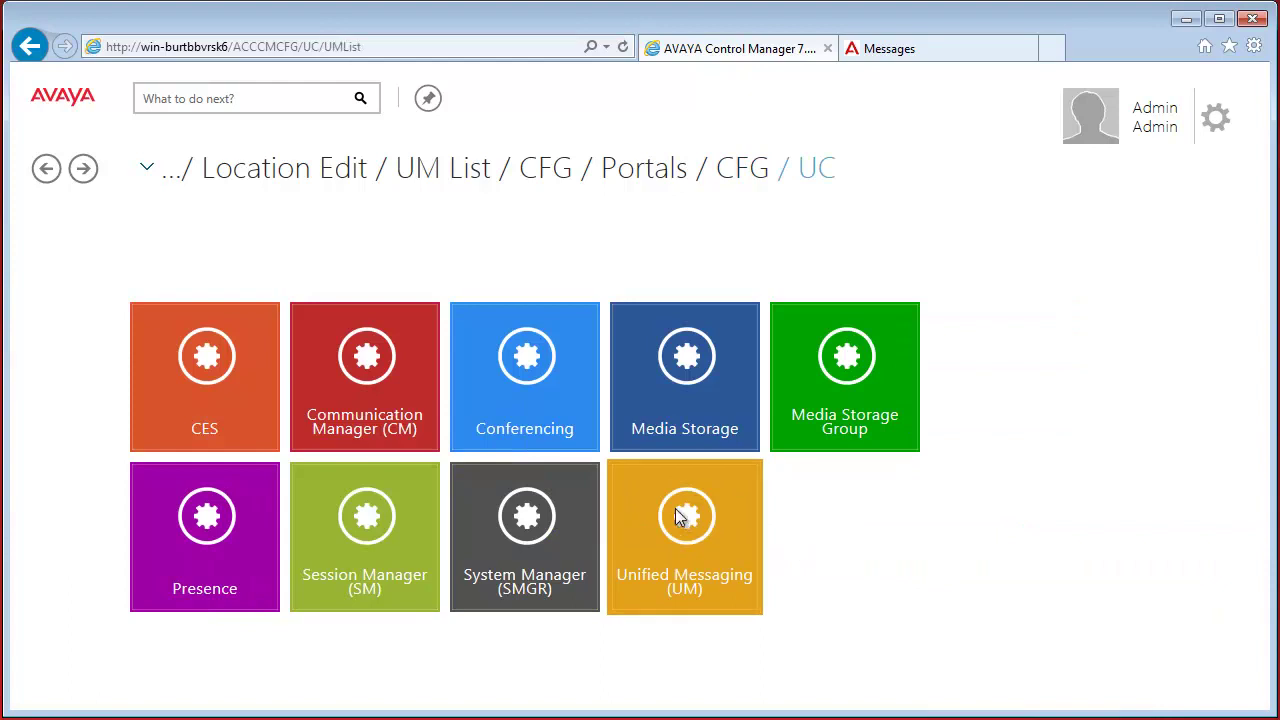
pyautogui.click(686, 509)
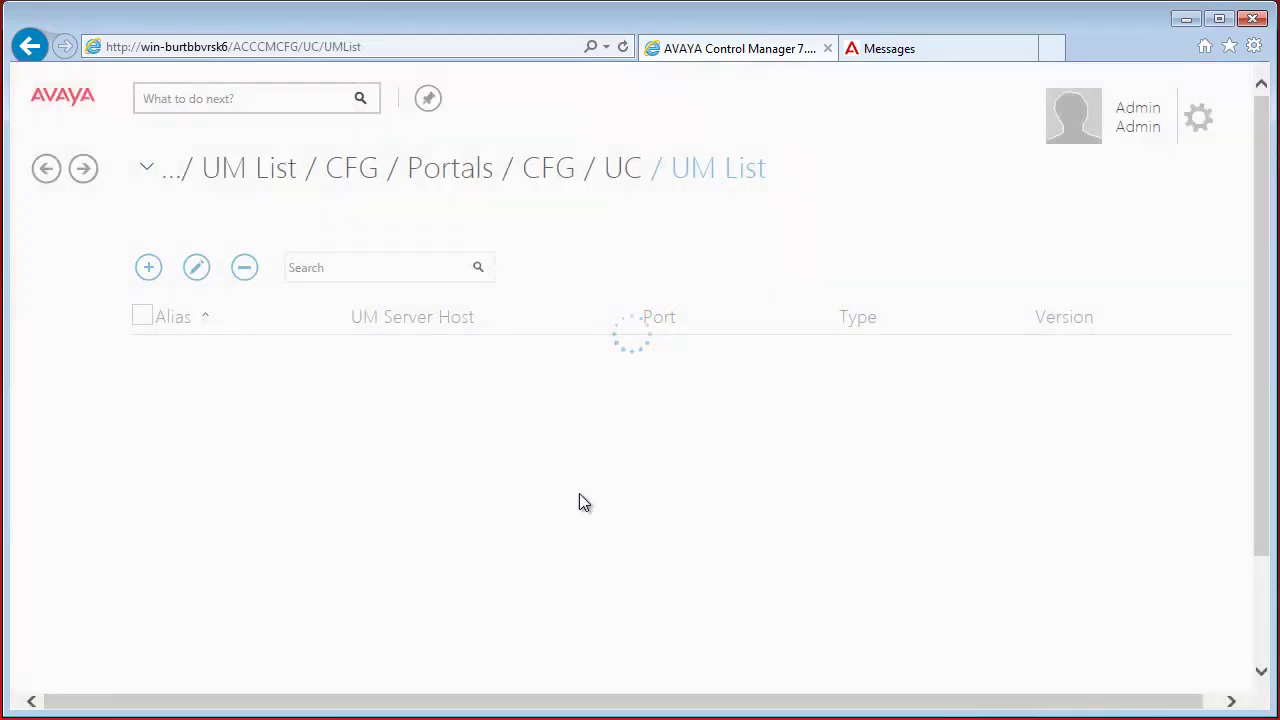
pyautogui.click(149, 268)
# Enter alias AAM632 with server type Aura Messaging and version 6.3.2
pyautogui.click(384, 330)
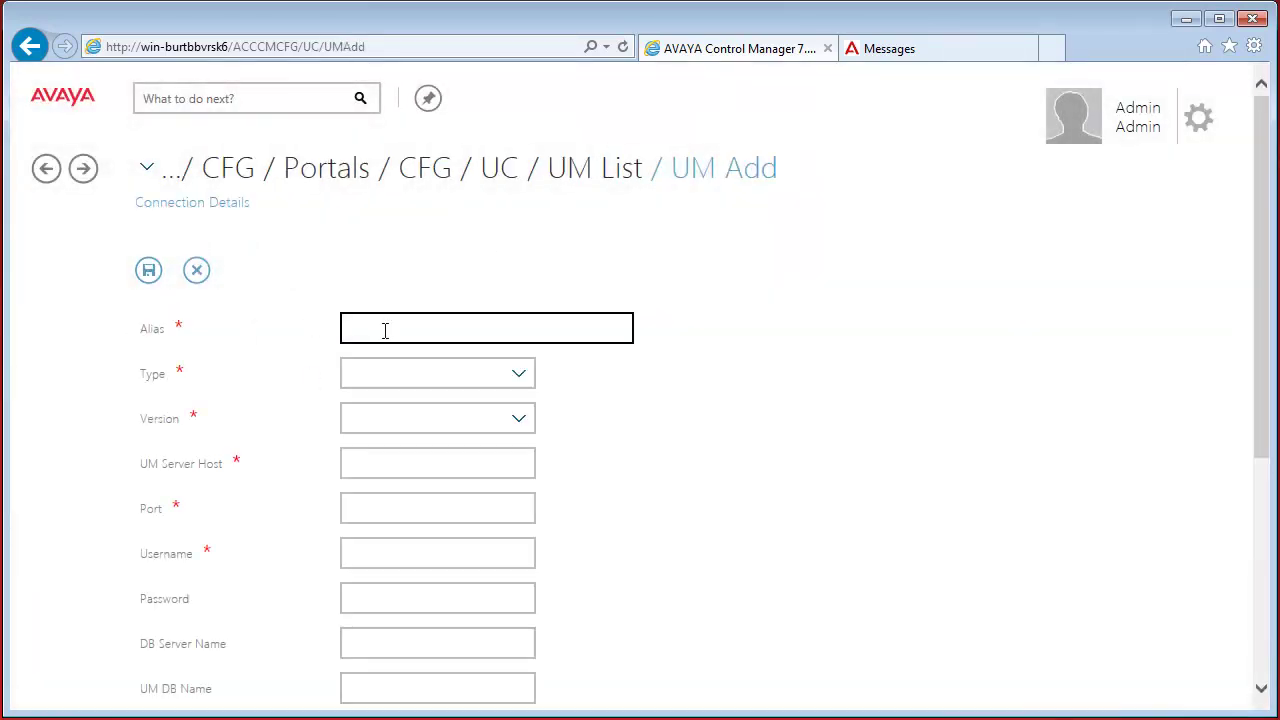
pyautogui.write('AAM632')
pyautogui.press('Tab')
pyautogui.click(445, 380)
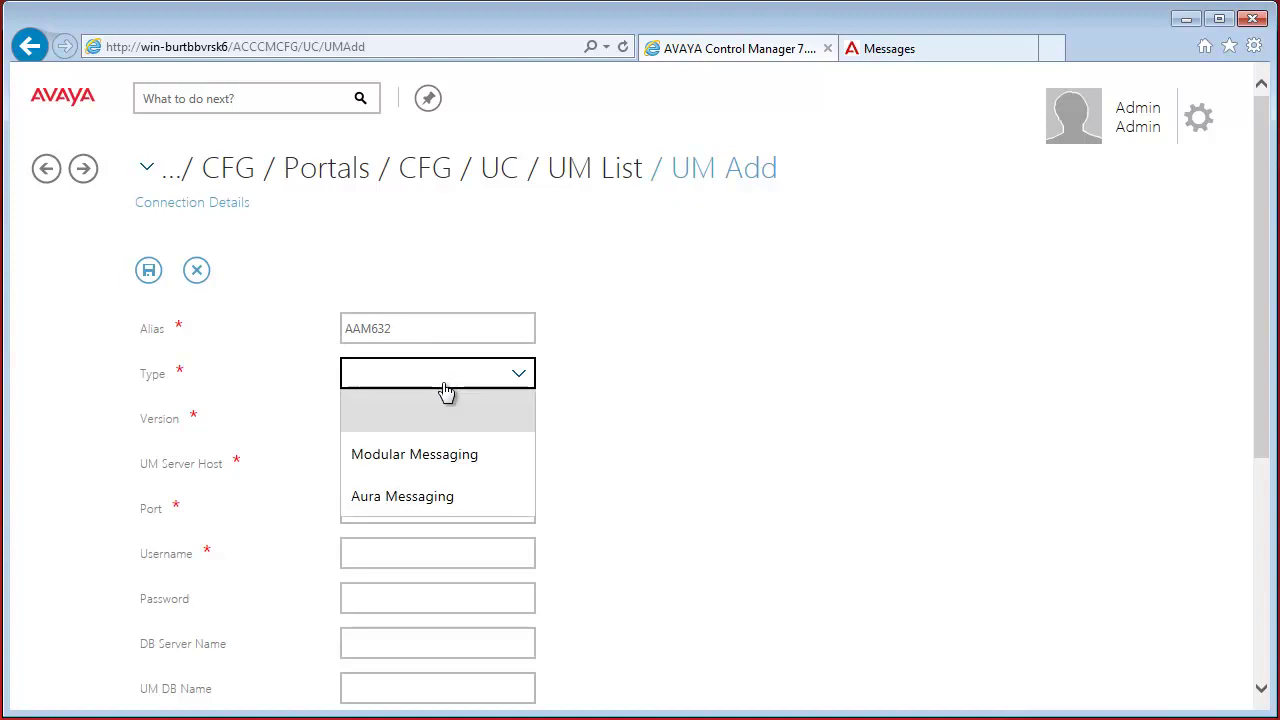
pyautogui.click(455, 497)
pyautogui.click(460, 429)
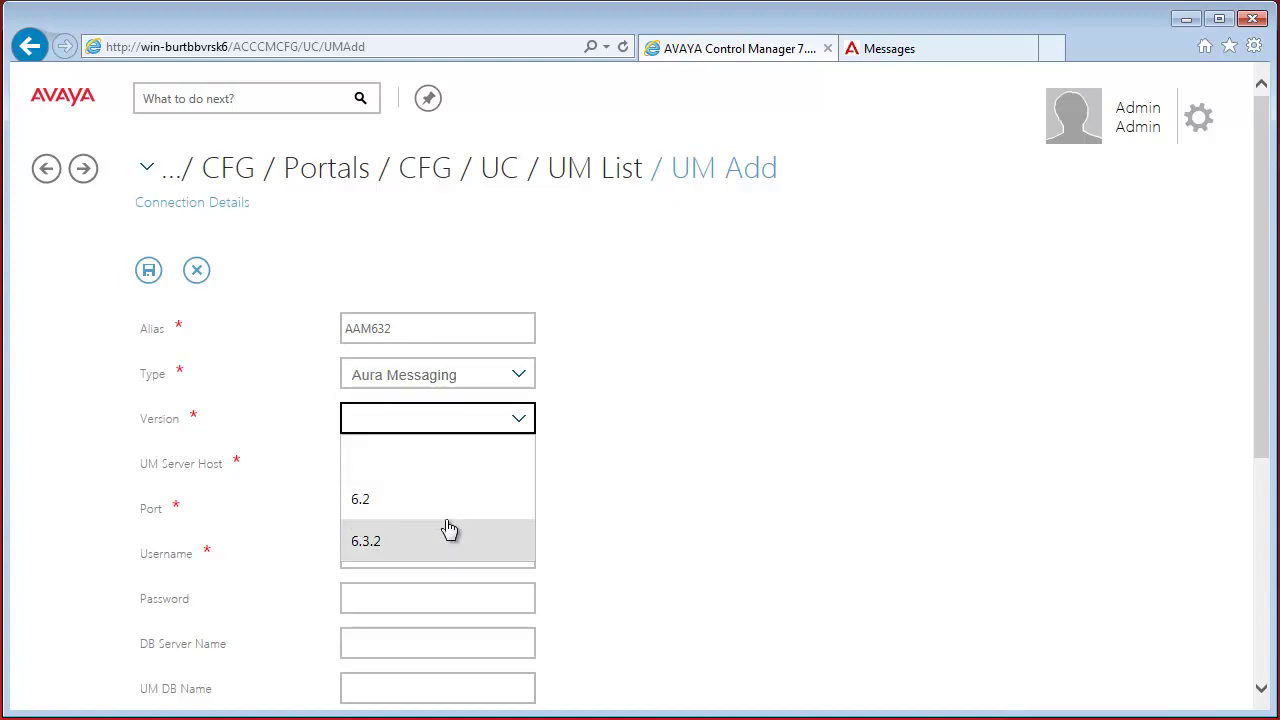
pyautogui.click(449, 529)
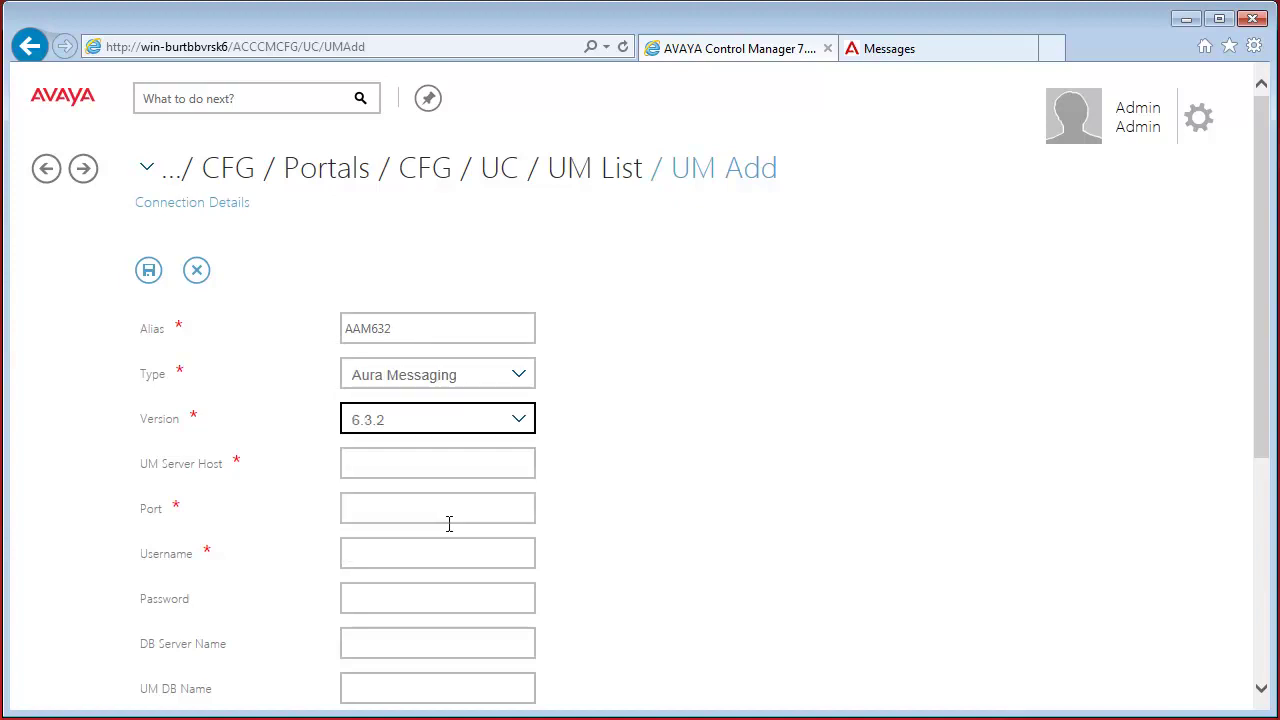
pyautogui.click(440, 462)
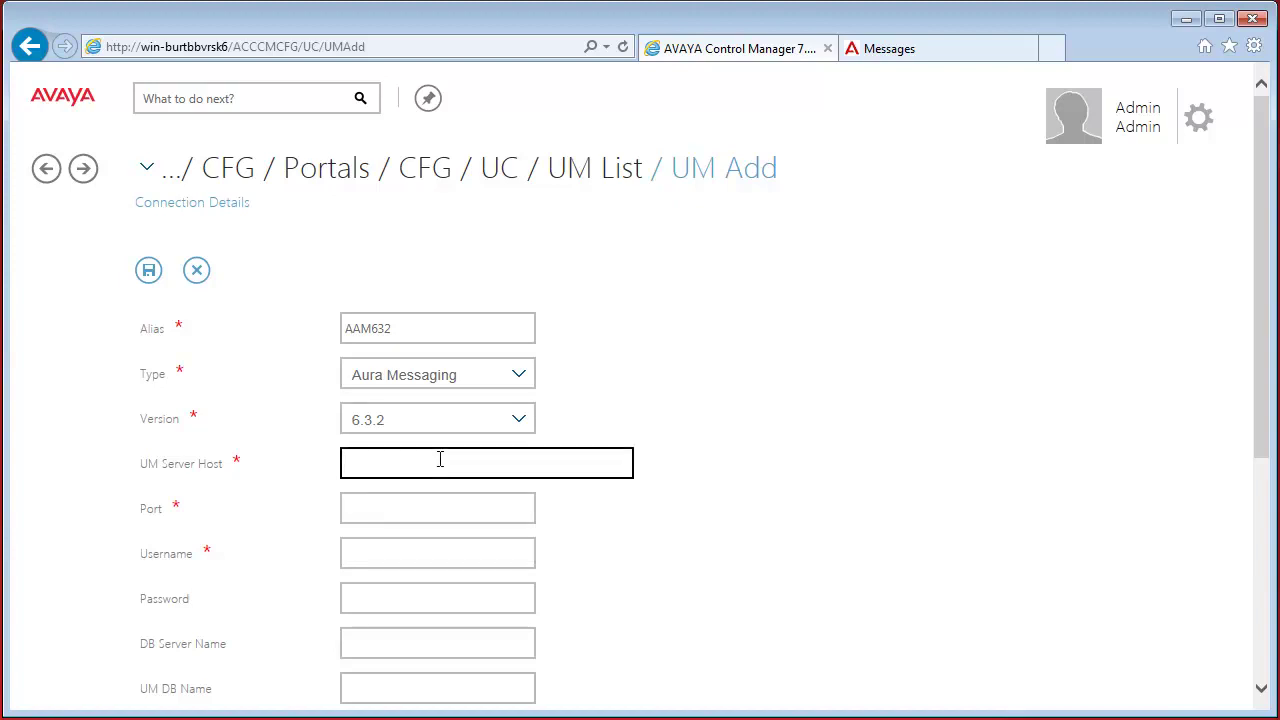
pyautogui.click(900, 52)
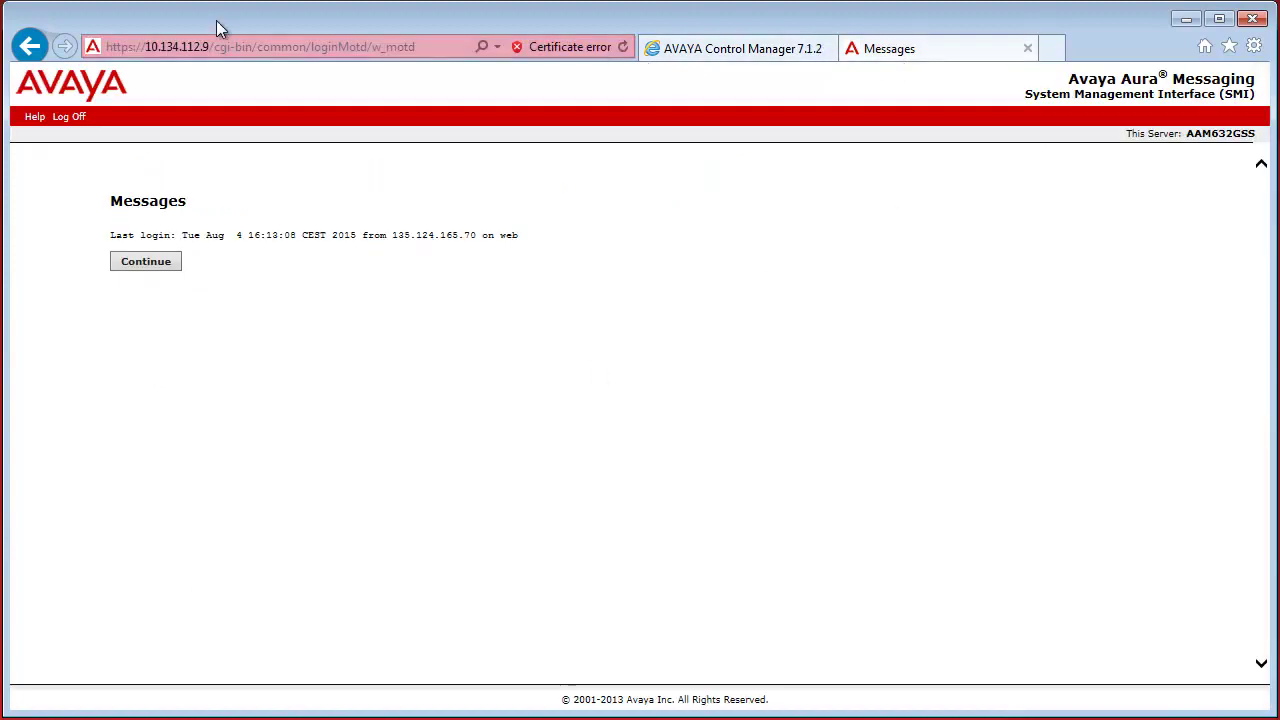
# Copy IP 10.134.112.9 from the Aura Messaging page into UM Server Host and set Port 389
pyautogui.click(133, 45)
pyautogui.click(150, 46)
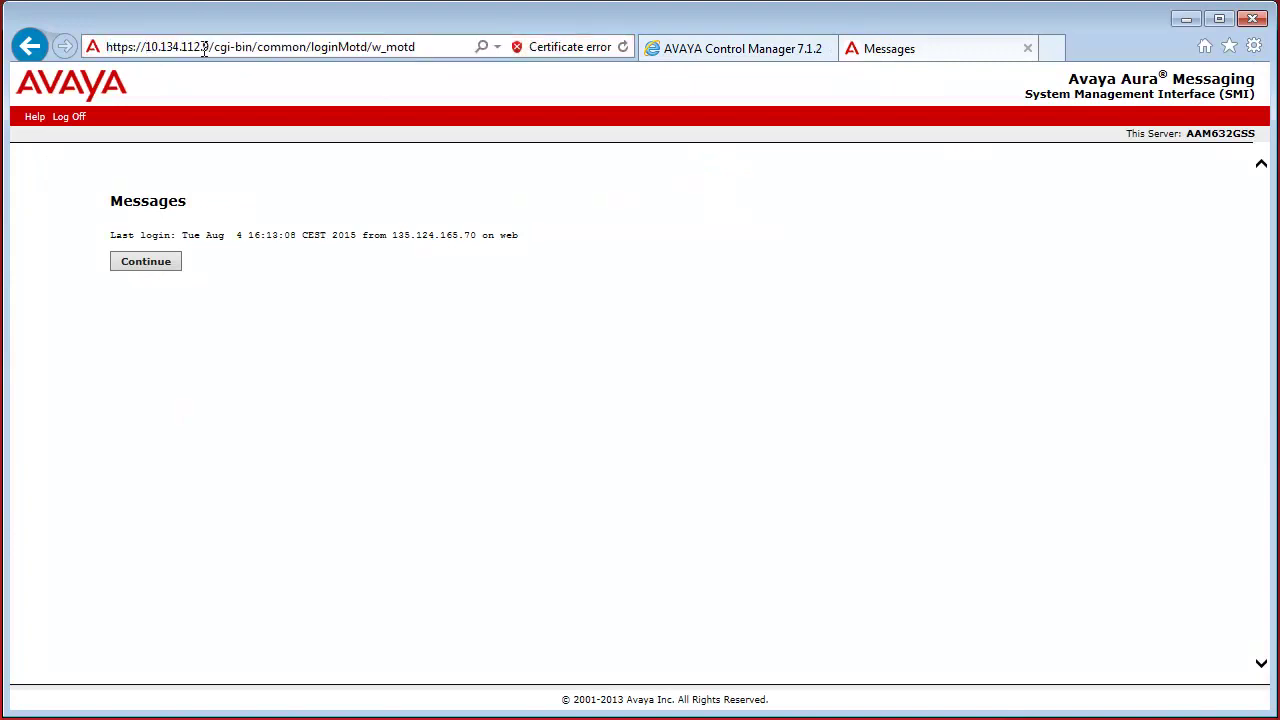
pyautogui.doubleClick(205, 47)
pyautogui.hotkey('ctrl', 'c')
pyautogui.click(737, 48)
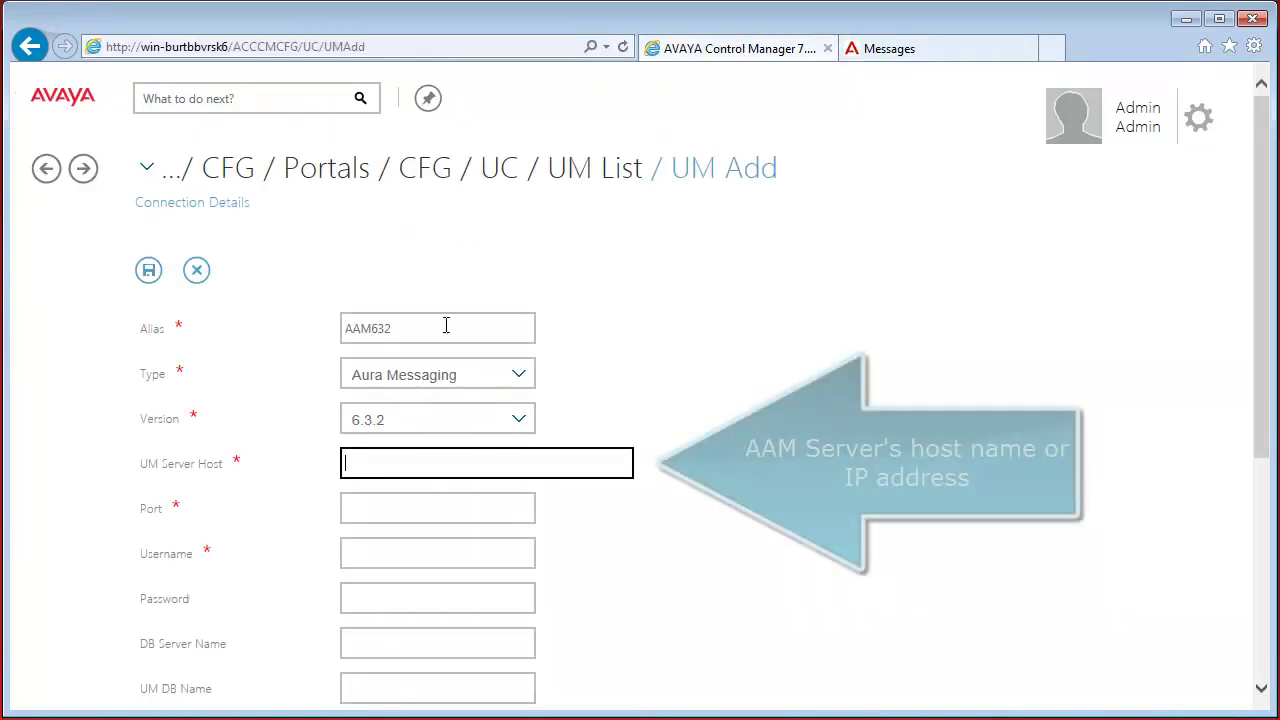
pyautogui.hotkey('ctrl', 'v')
pyautogui.click(423, 505)
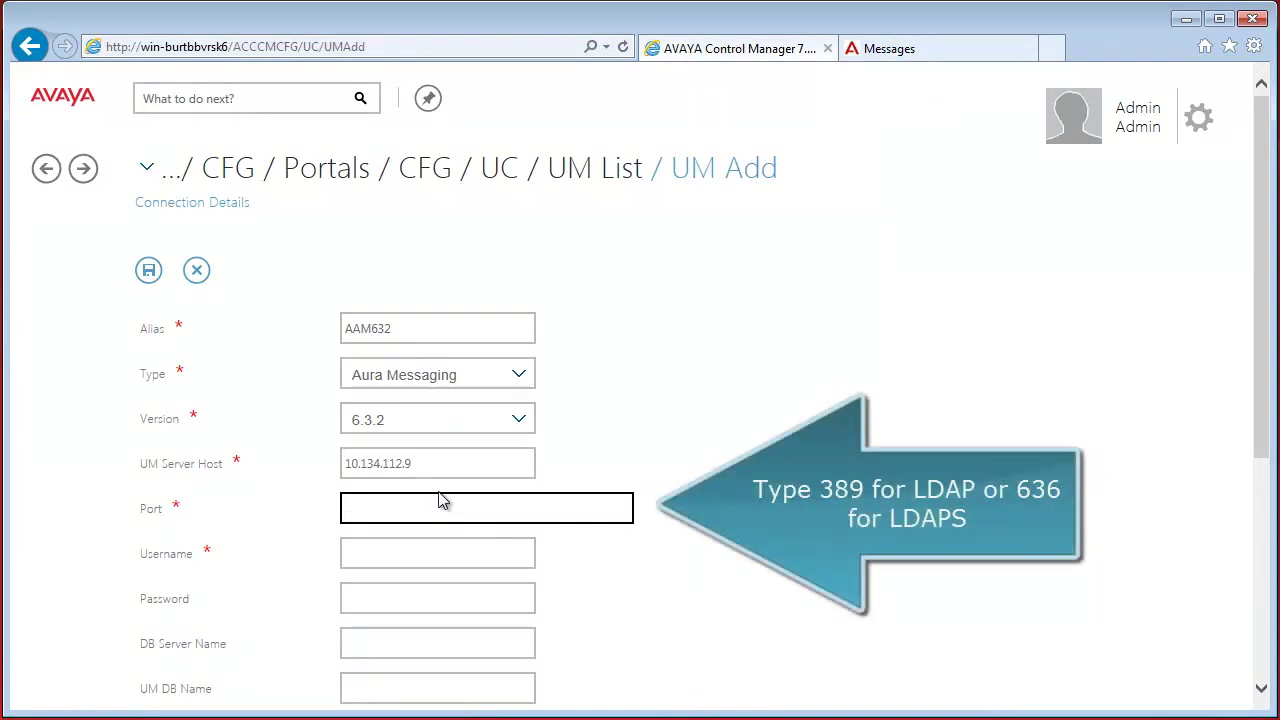
pyautogui.write('389')
pyautogui.click(413, 559)
pyautogui.click(420, 597)
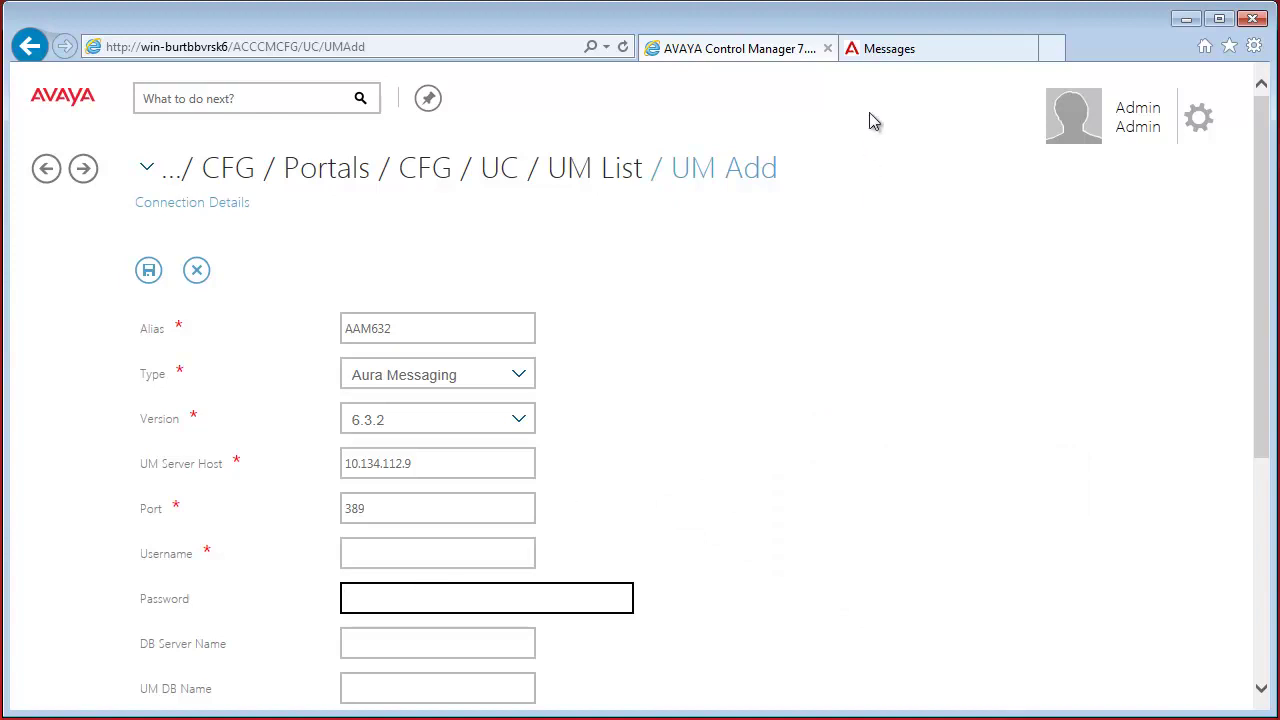
pyautogui.click(908, 52)
# Go to Messaging administration's trusted servers list and start adding a new trusted server
pyautogui.click(146, 261)
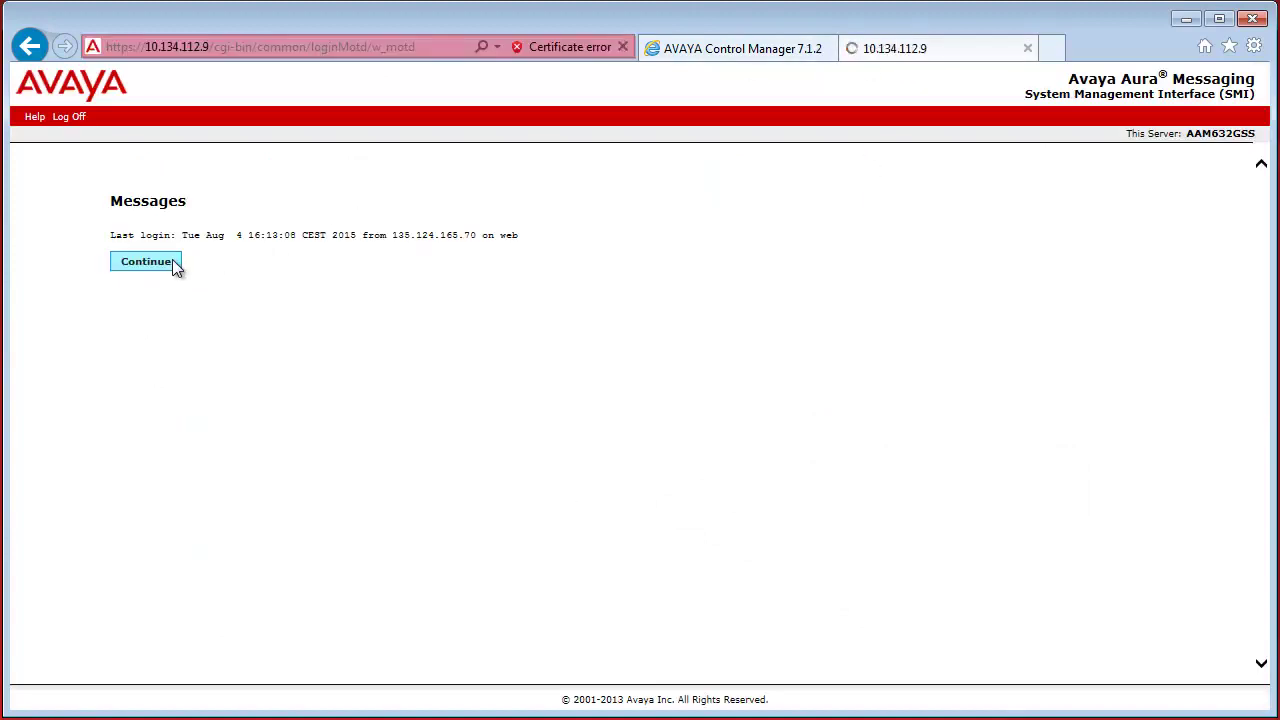
pyautogui.click(300, 115)
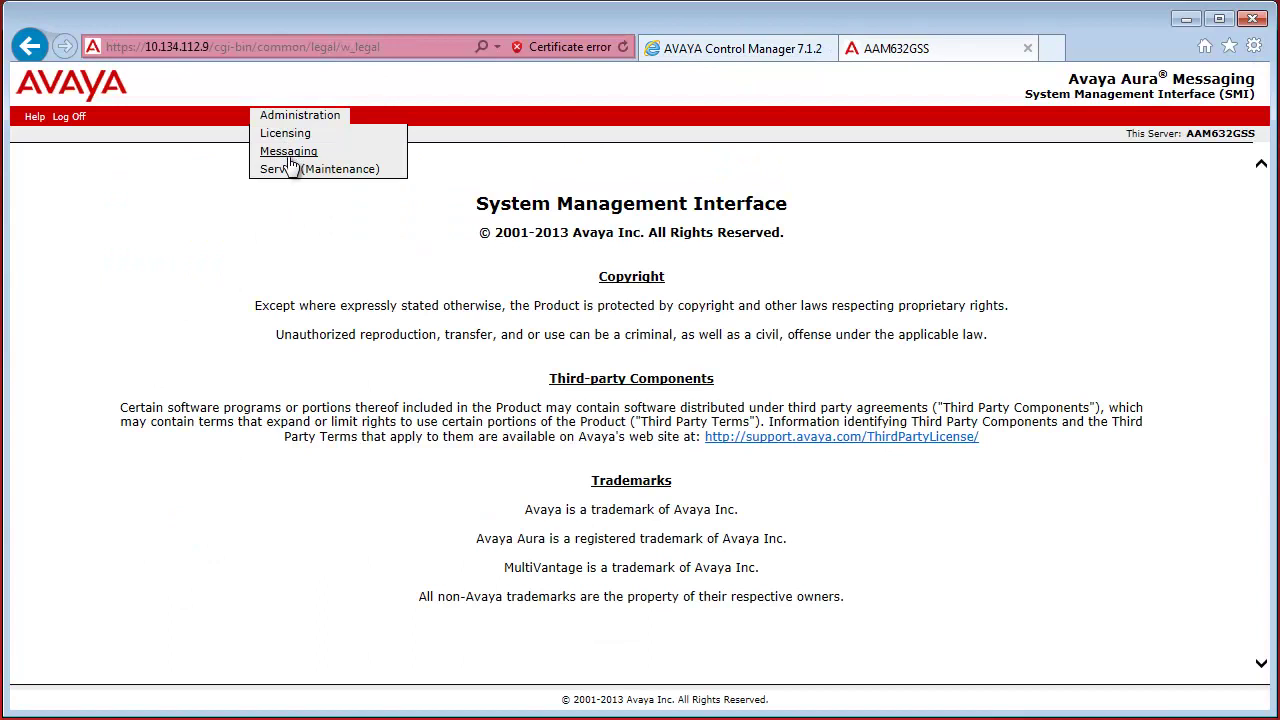
pyautogui.click(288, 153)
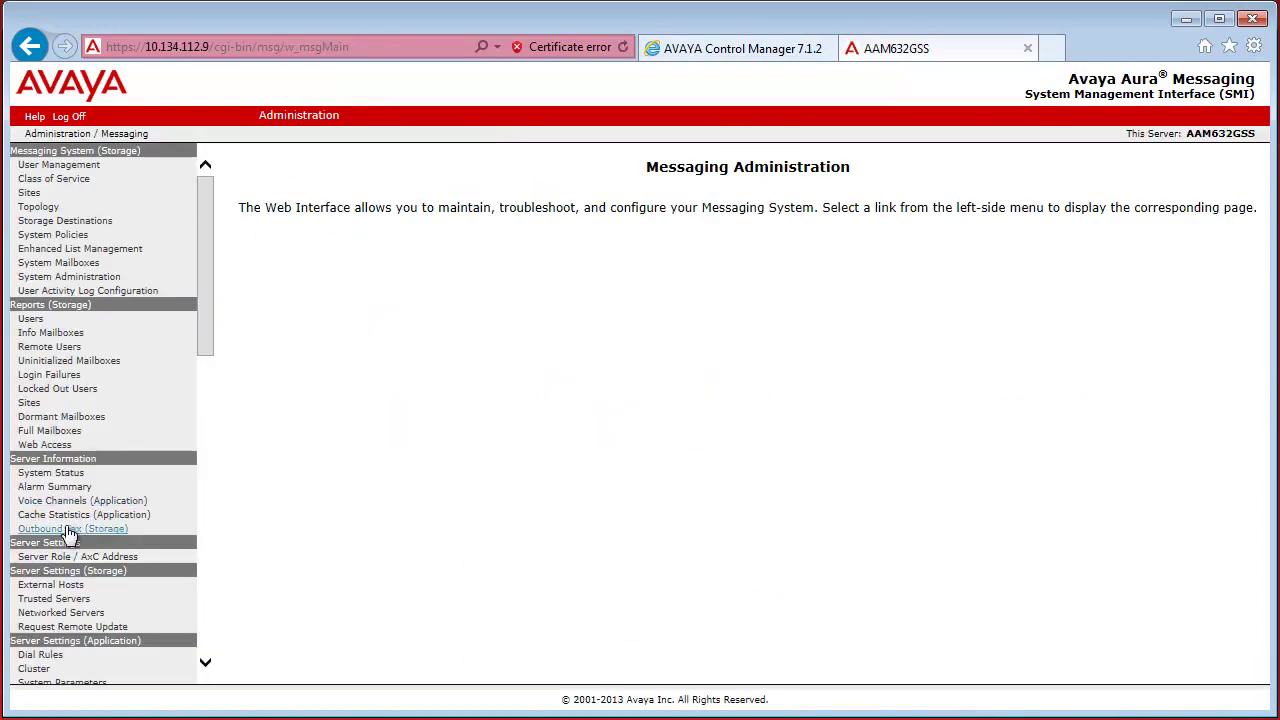
pyautogui.click(58, 600)
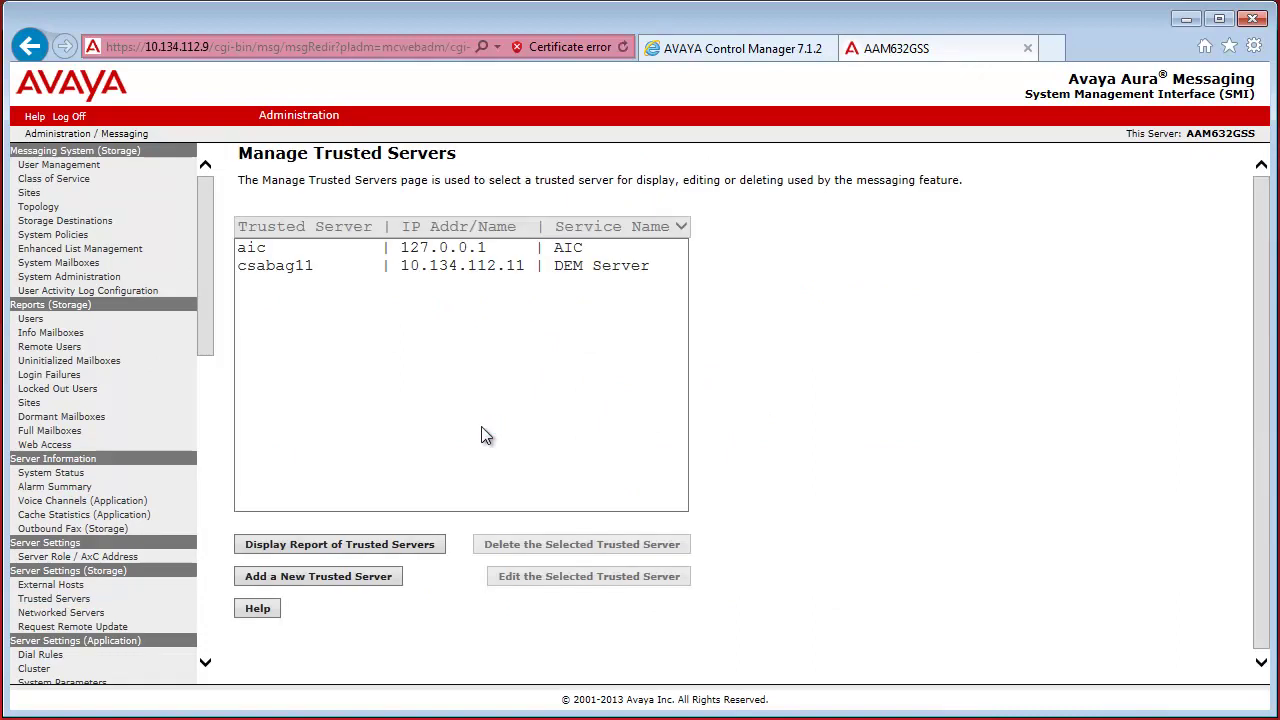
pyautogui.click(301, 577)
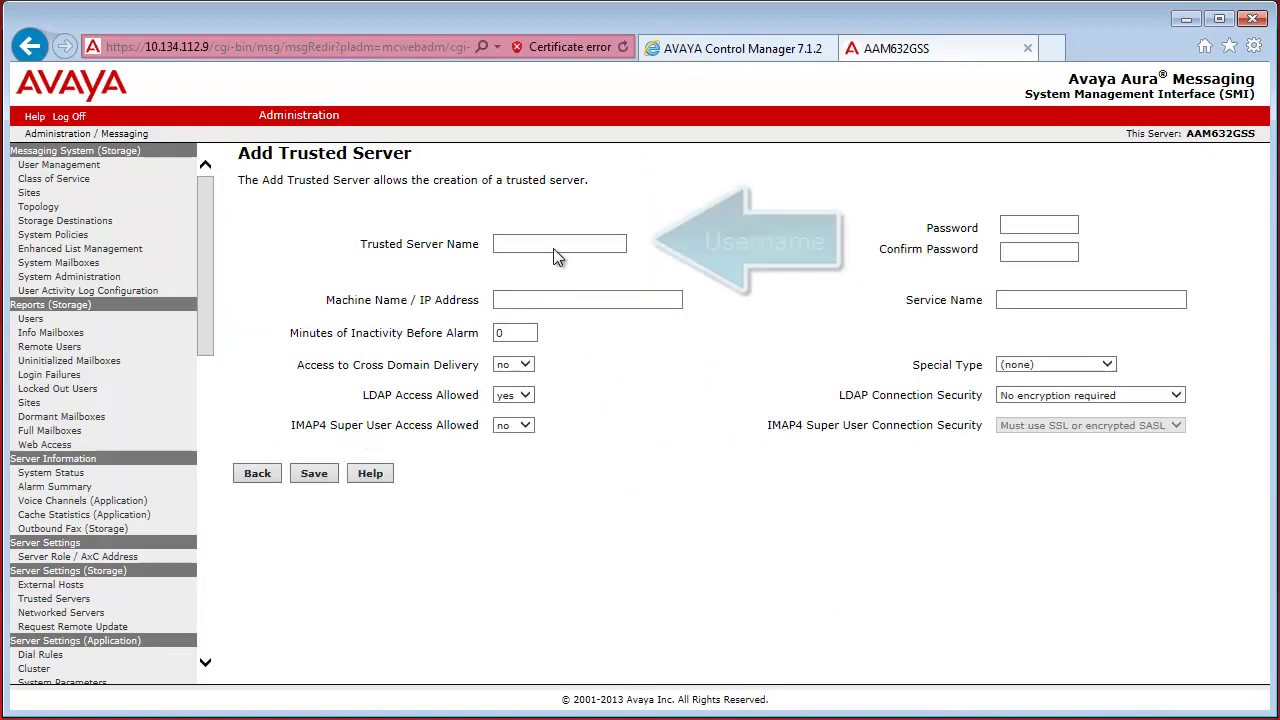
# Set the trusted server name aamuser with its password and special type DEM Server
pyautogui.click(552, 243)
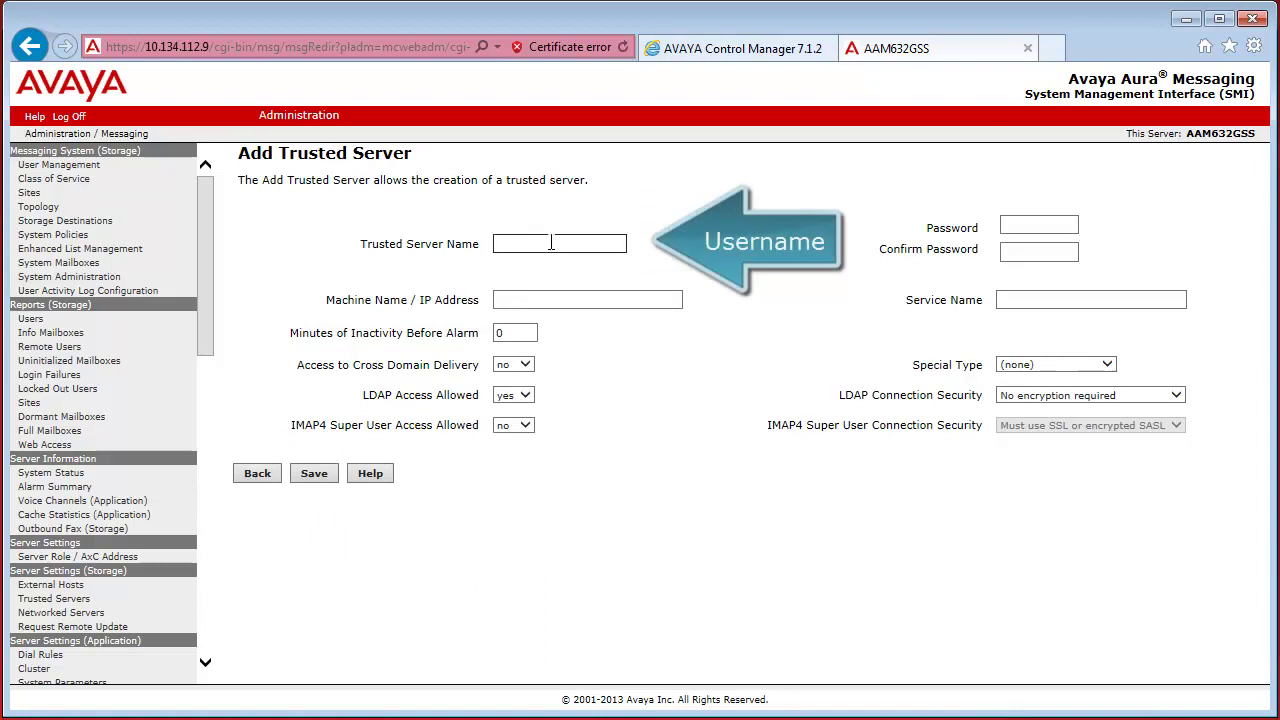
pyautogui.write('aamuser')
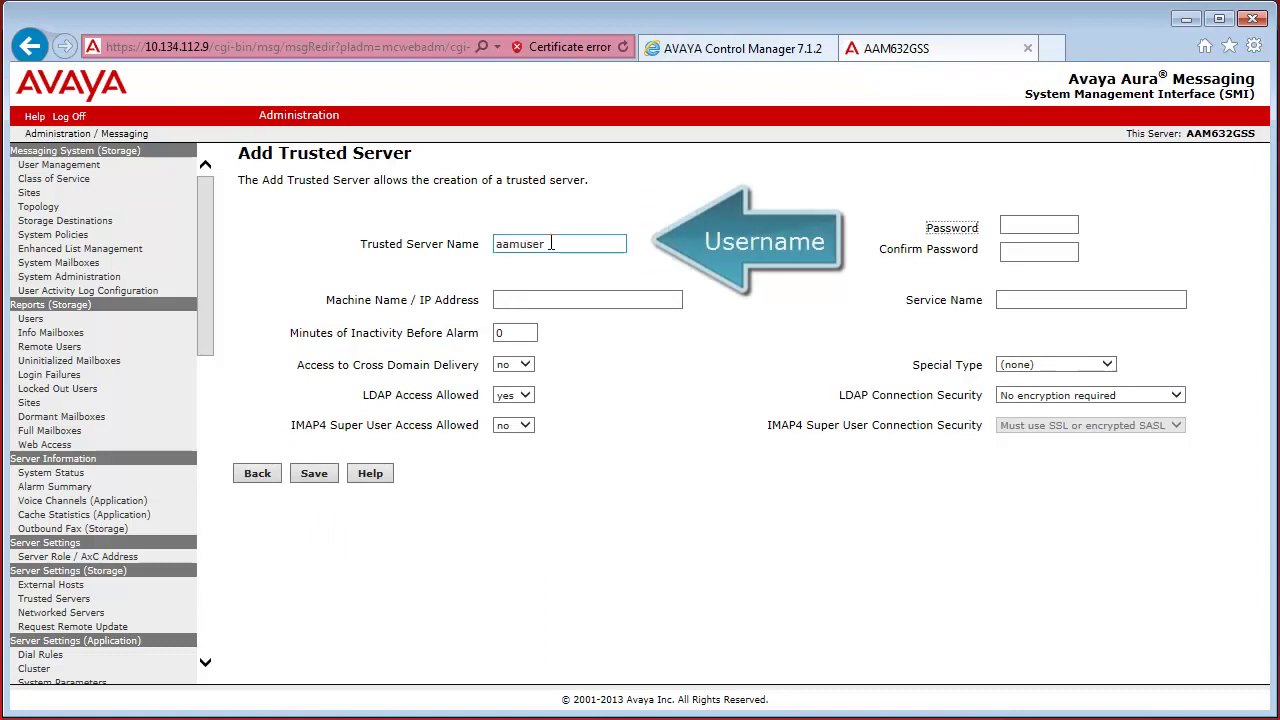
pyautogui.press('Tab')
pyautogui.write('*****')
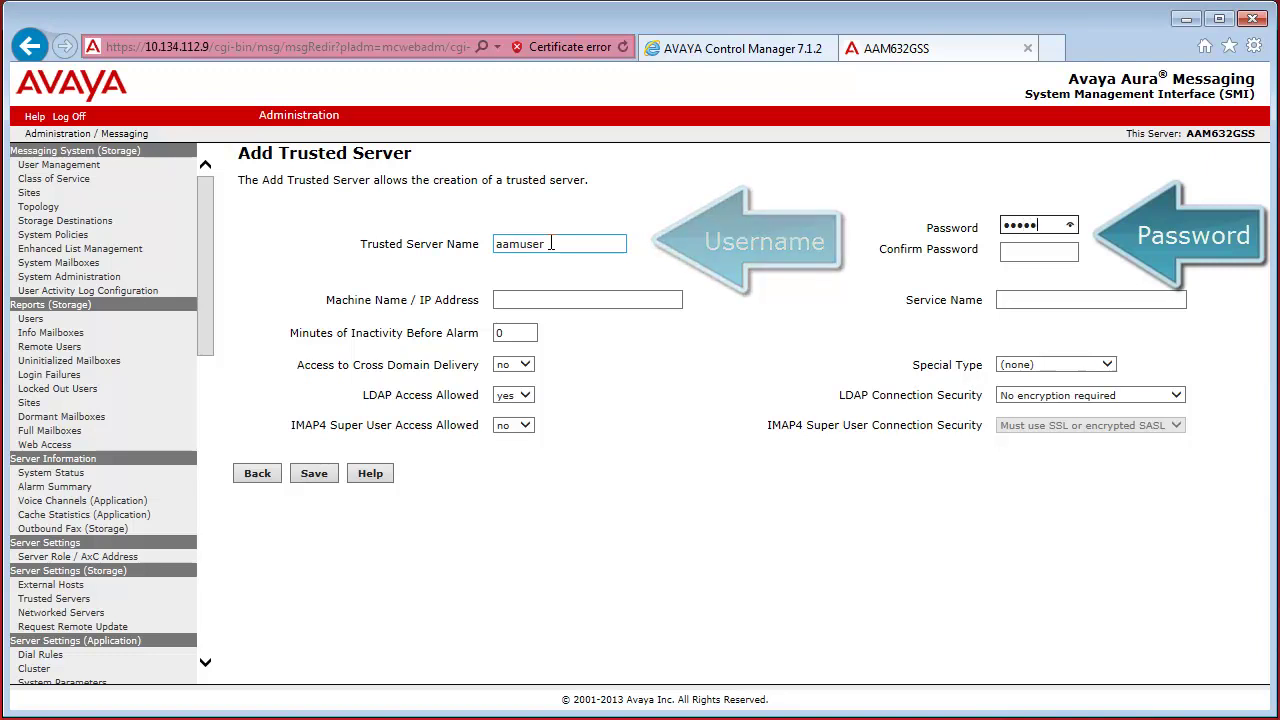
pyautogui.write('**')
pyautogui.press('Tab')
pyautogui.write('******')
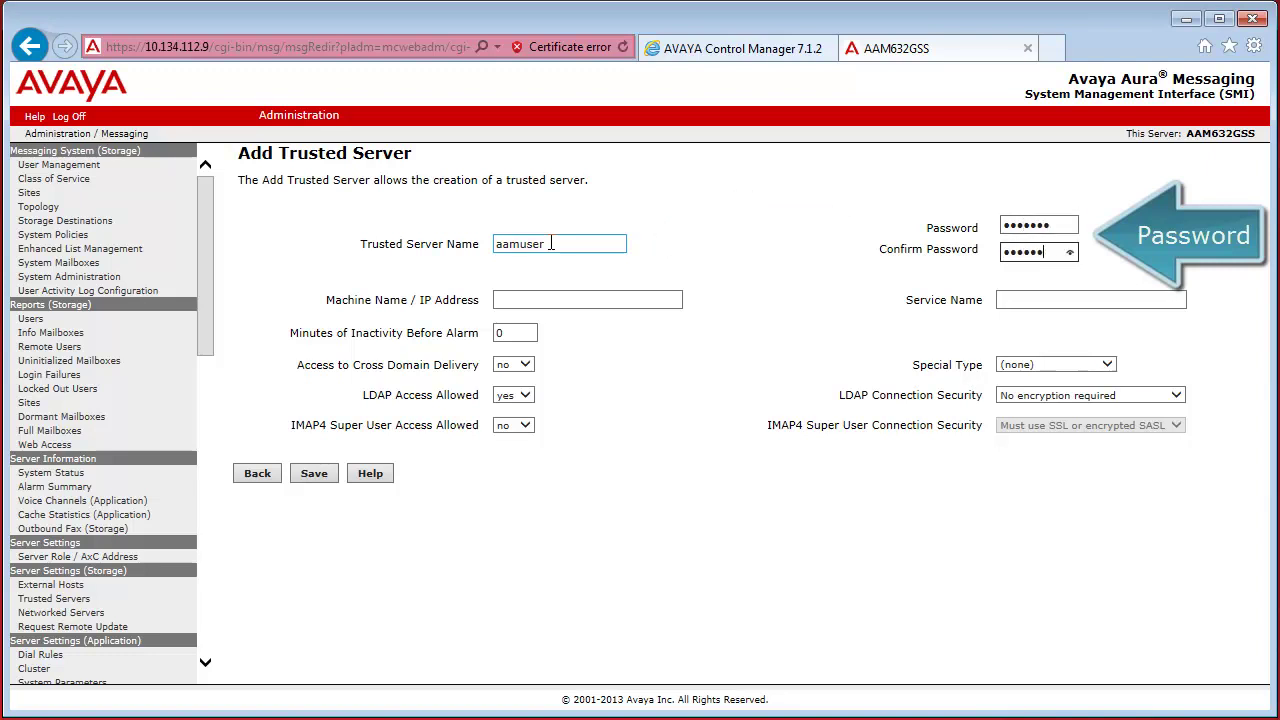
pyautogui.click(1034, 366)
pyautogui.click(1029, 388)
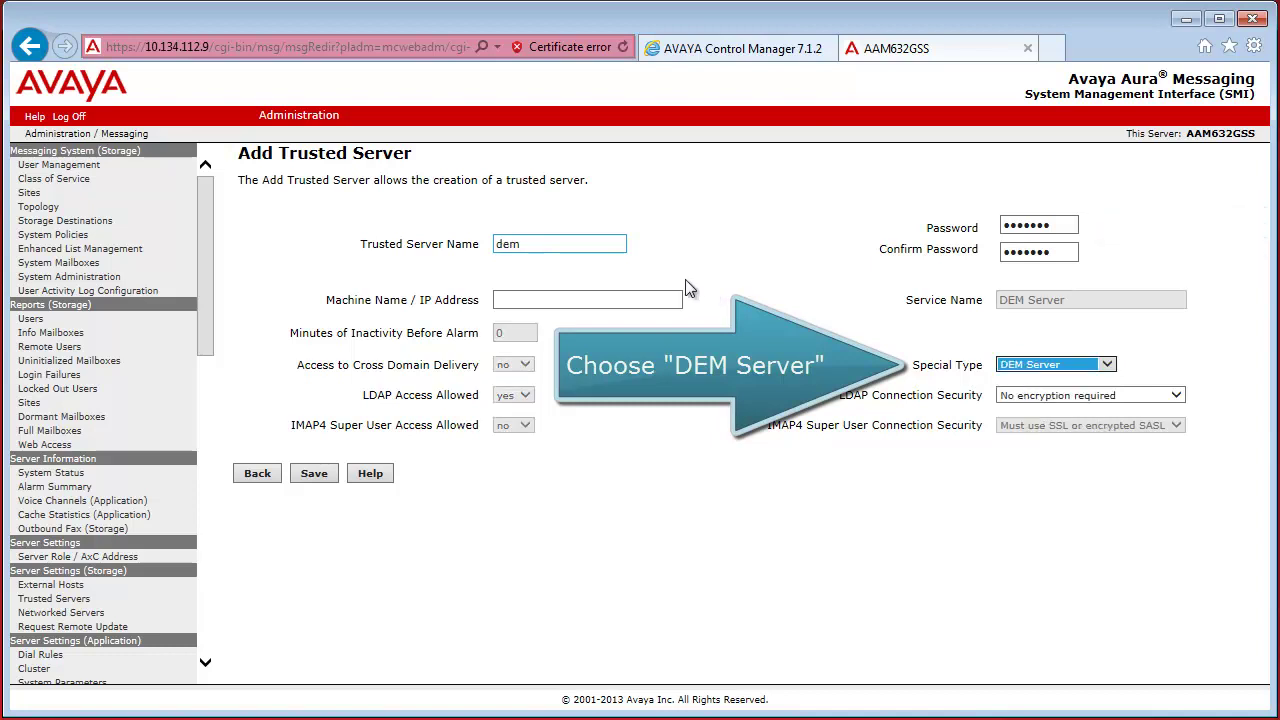
pyautogui.click(556, 241)
pyautogui.moveTo(556, 241); pyautogui.dragTo(462, 250)
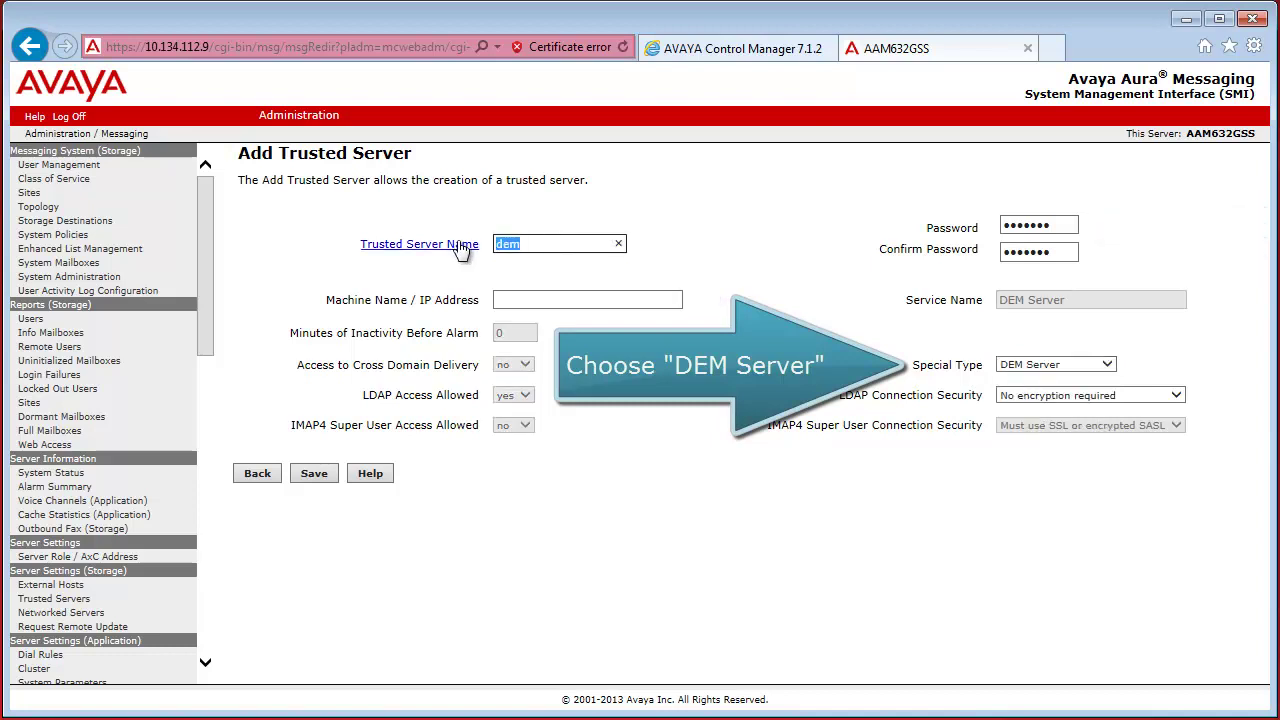
pyautogui.write('aamuser')
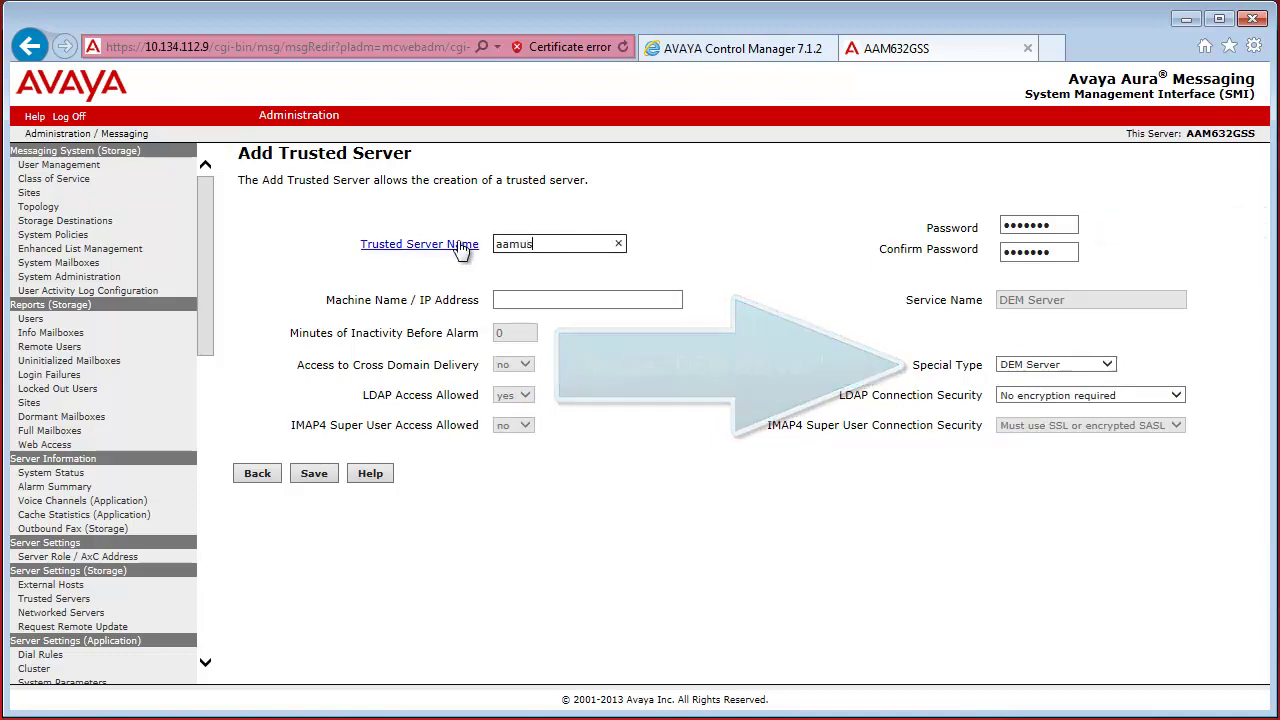
# Set IP address 10.134.112.14, keep LDAP connections unencrypted, and save the trusted server
pyautogui.click(541, 299)
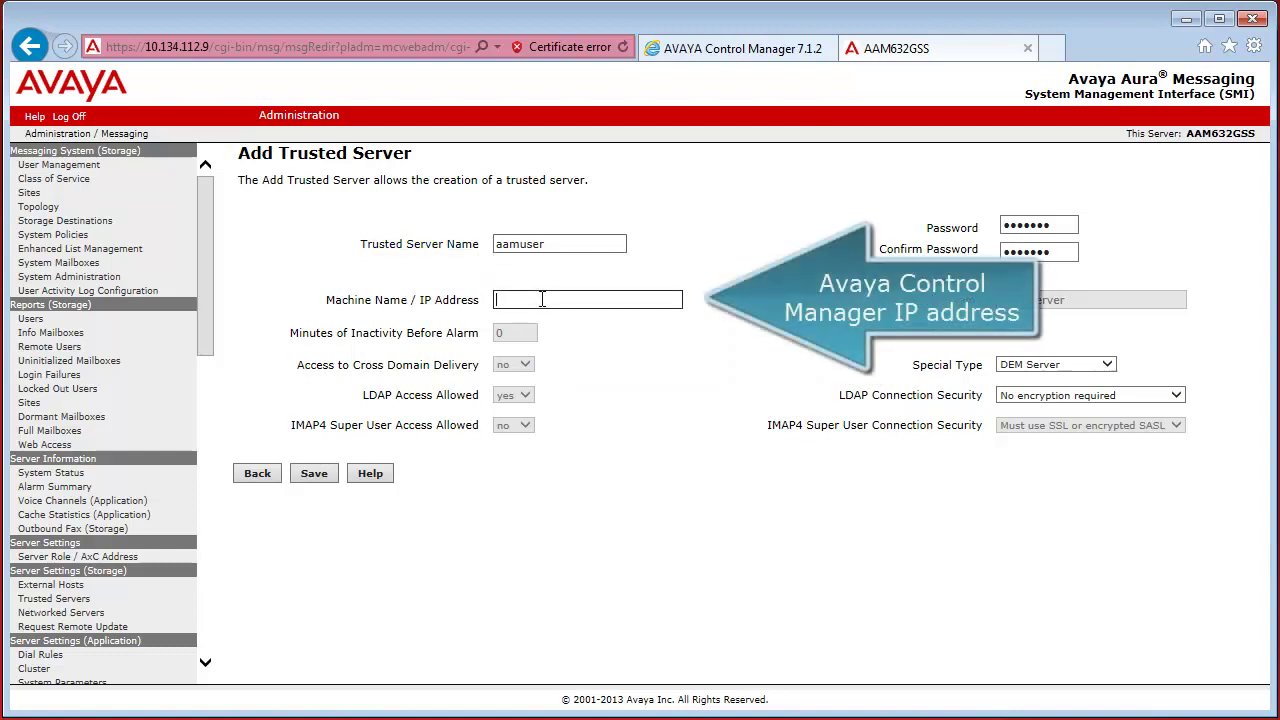
pyautogui.write('10.134.112.14')
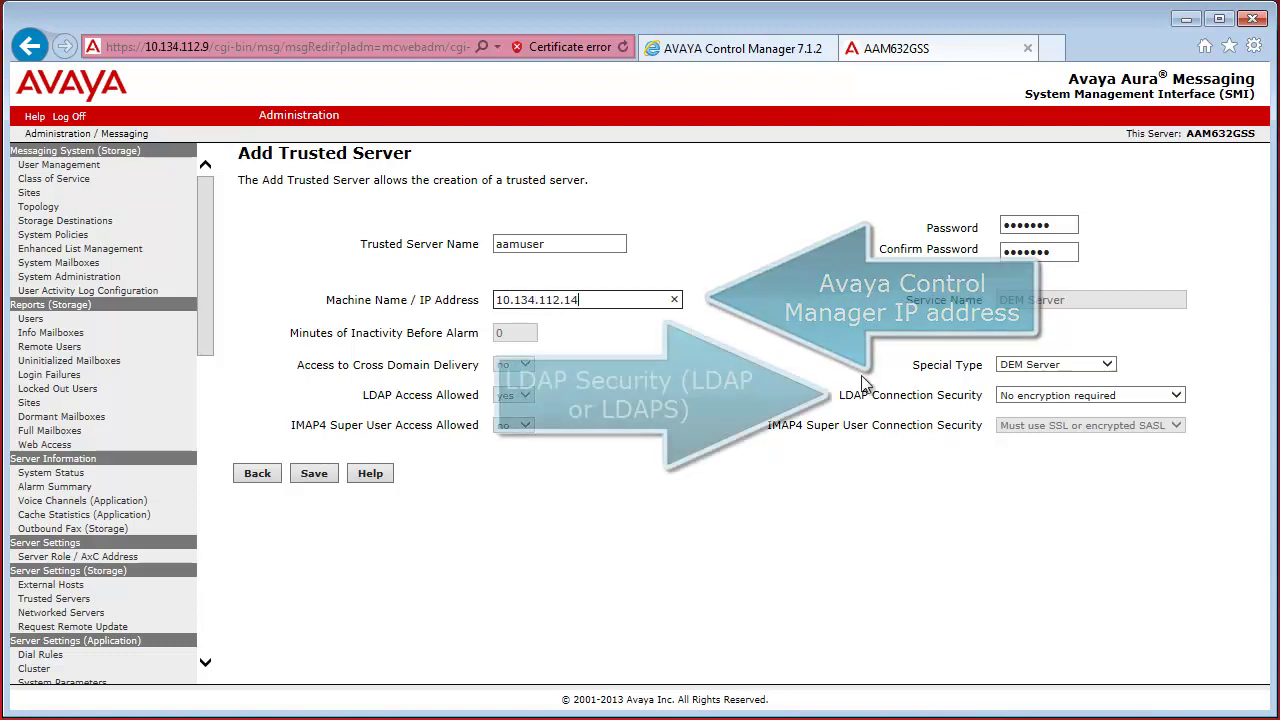
pyautogui.click(1041, 400)
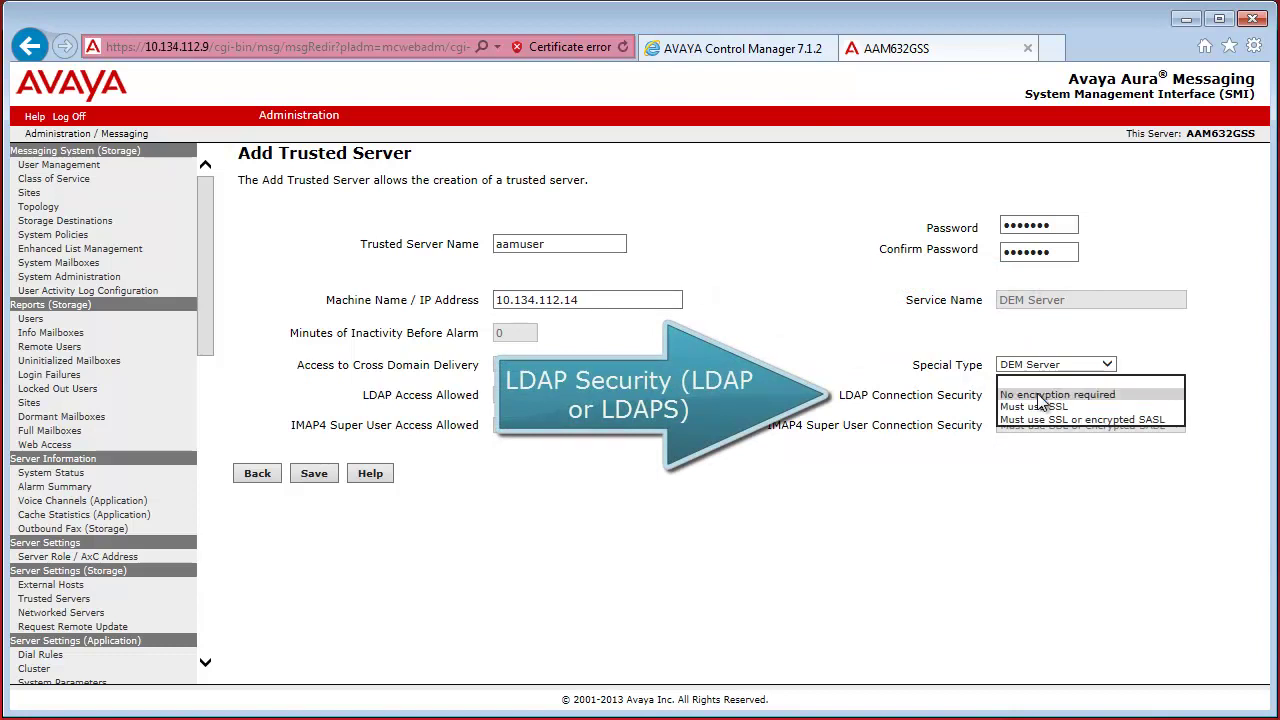
pyautogui.click(1038, 397)
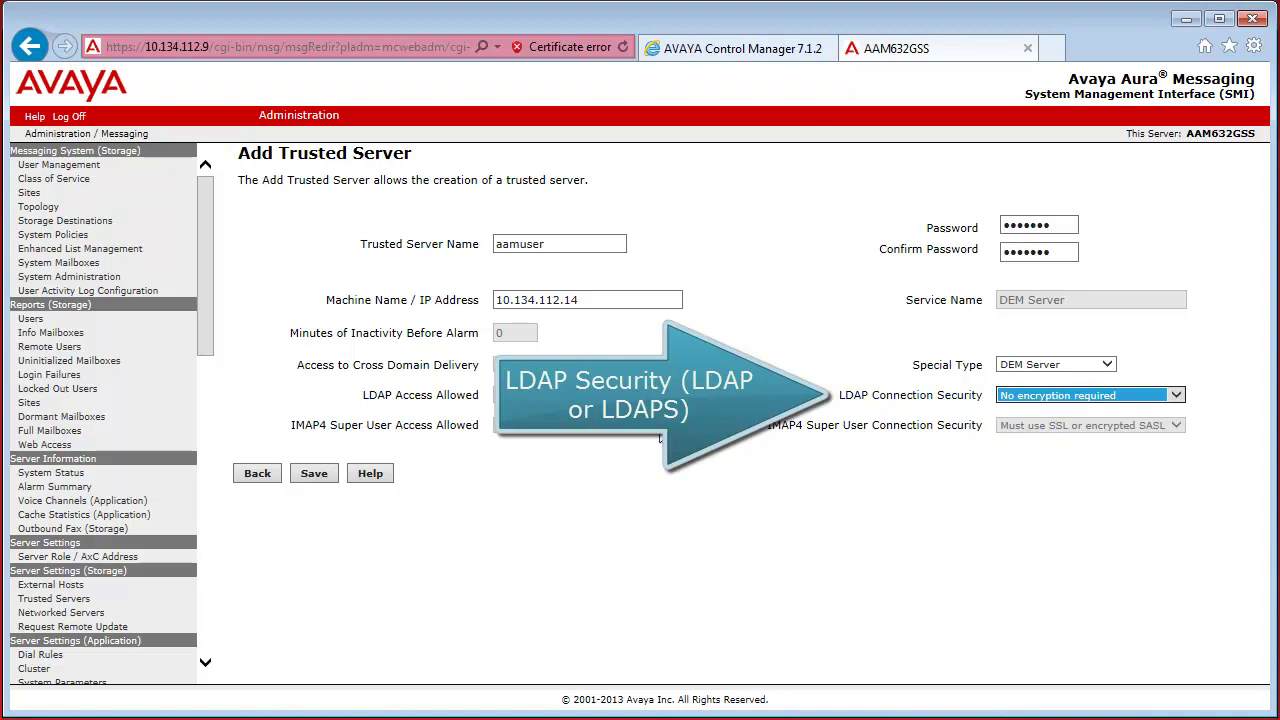
pyautogui.click(327, 472)
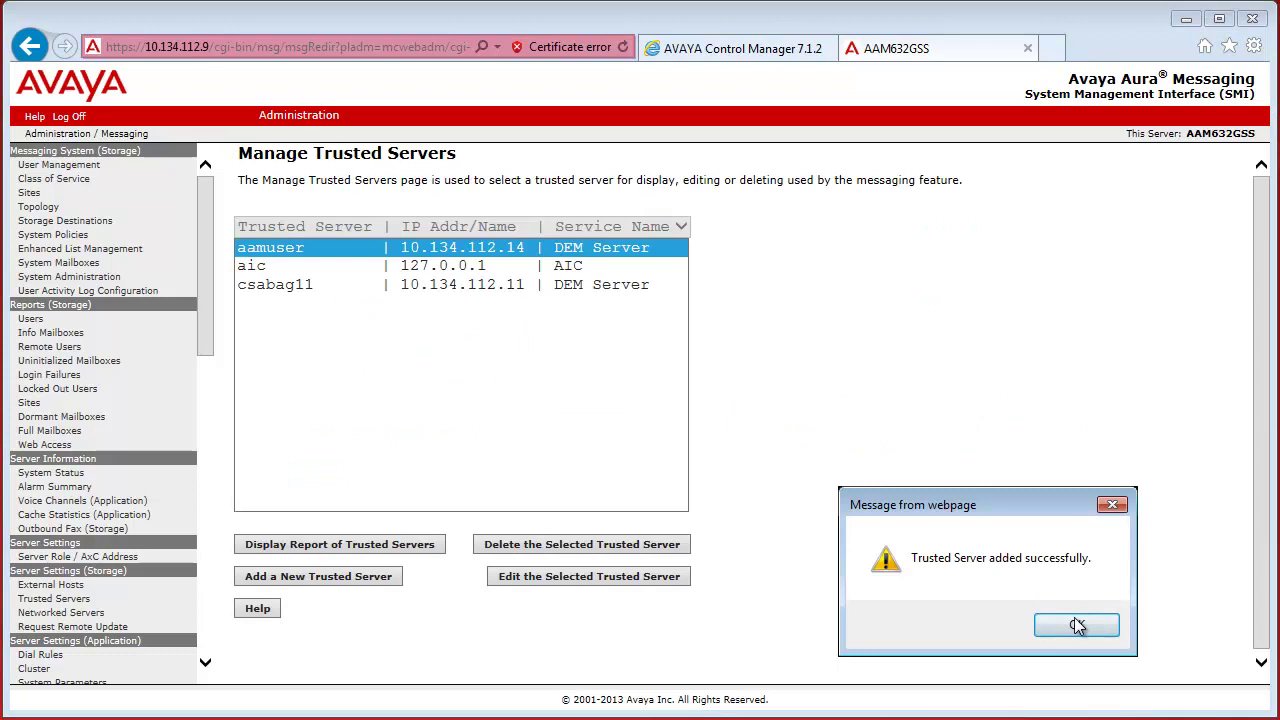
# Enter LDAP username cn=aamuser,dc=avaya and its password in the Control Manager server form
pyautogui.click(1078, 627)
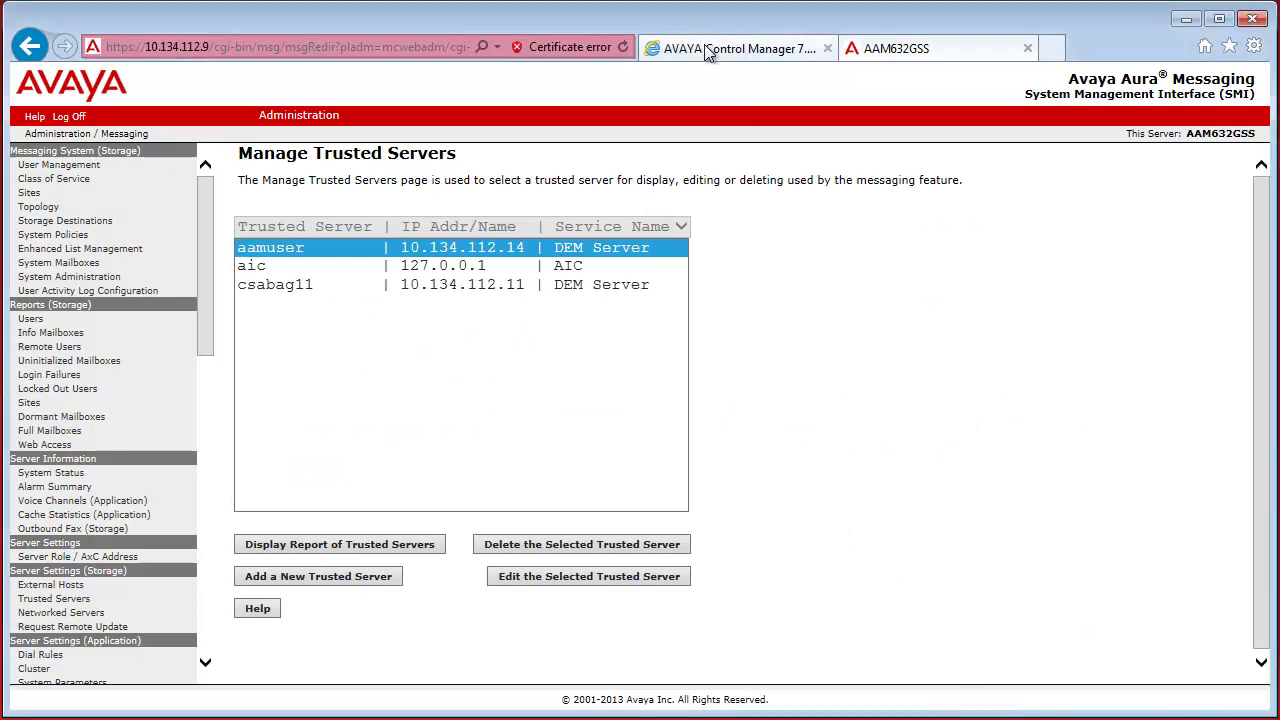
pyautogui.click(711, 52)
pyautogui.click(408, 546)
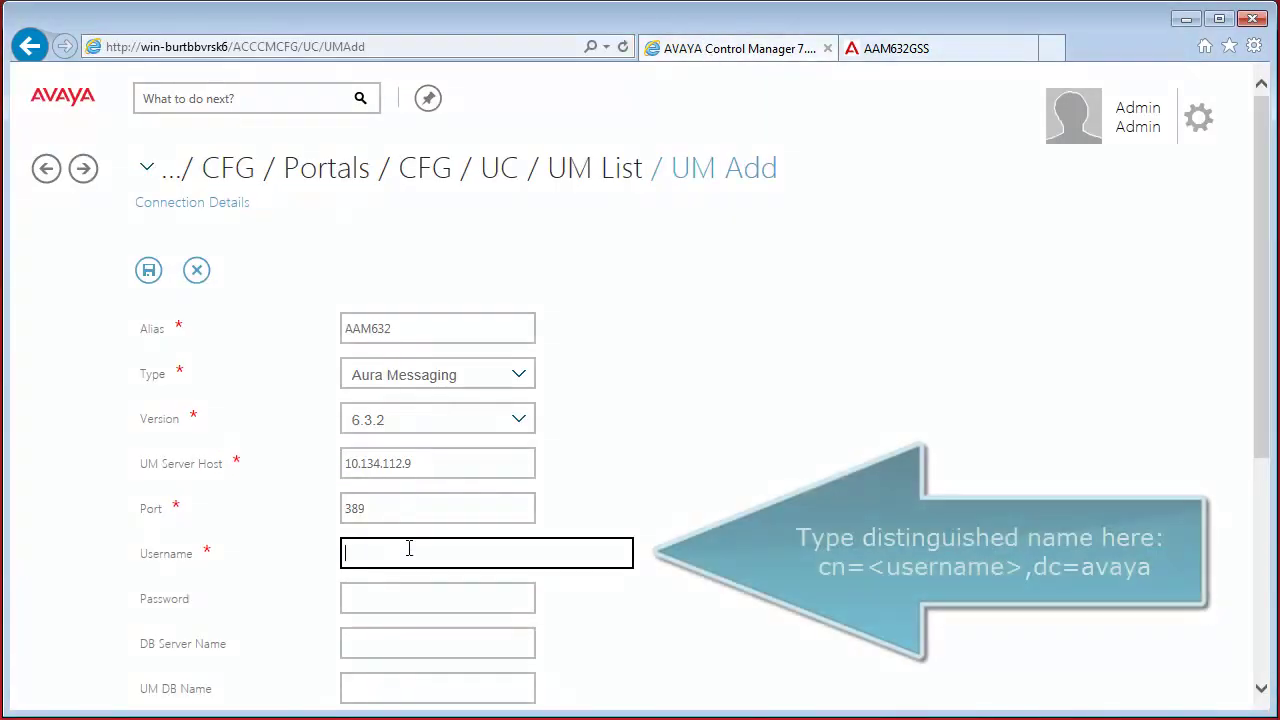
pyautogui.write('cn')
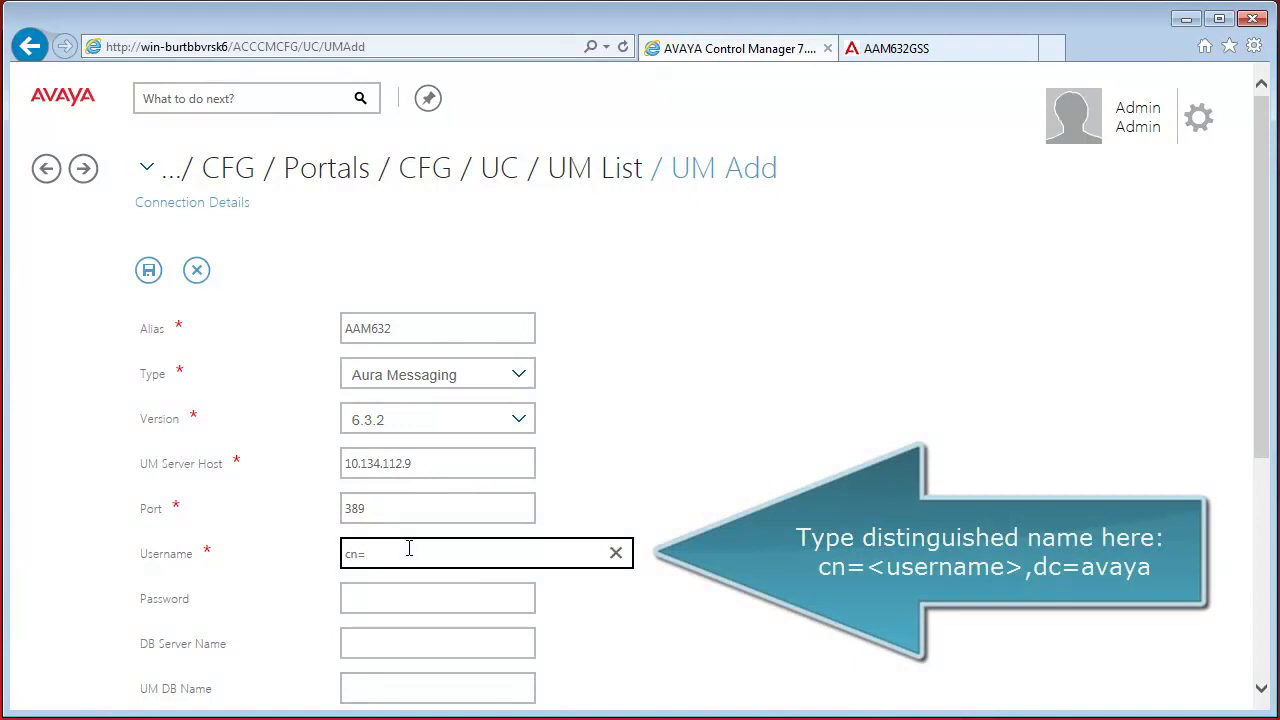
pyautogui.write('=aamuser,dc=avaya')
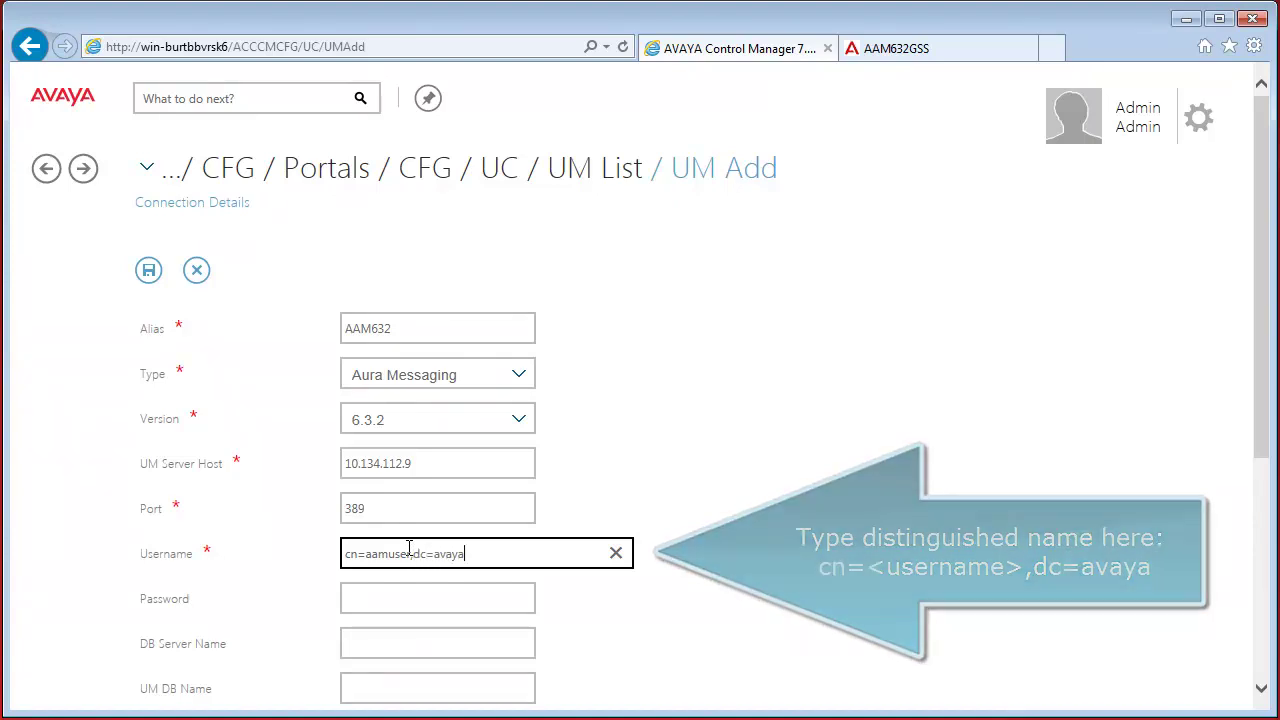
pyautogui.press('Tab')
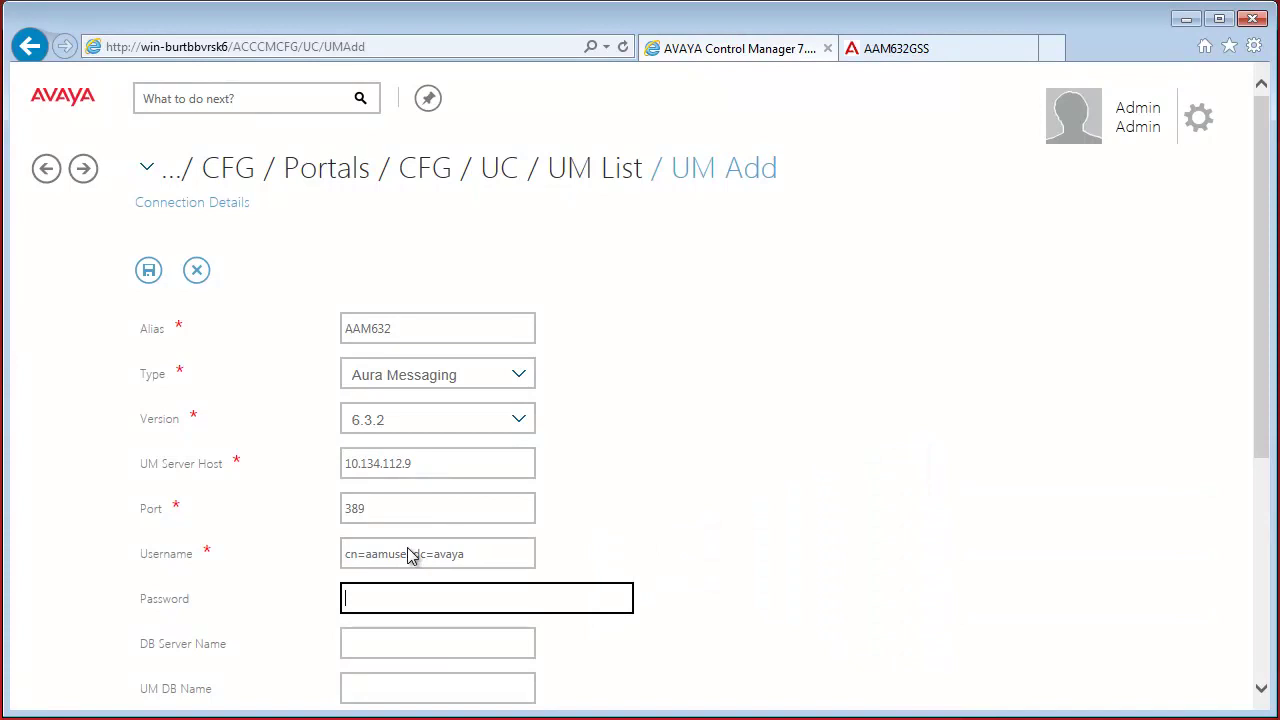
pyautogui.write('•••••••')
pyautogui.scroll(-2, 407, 547)
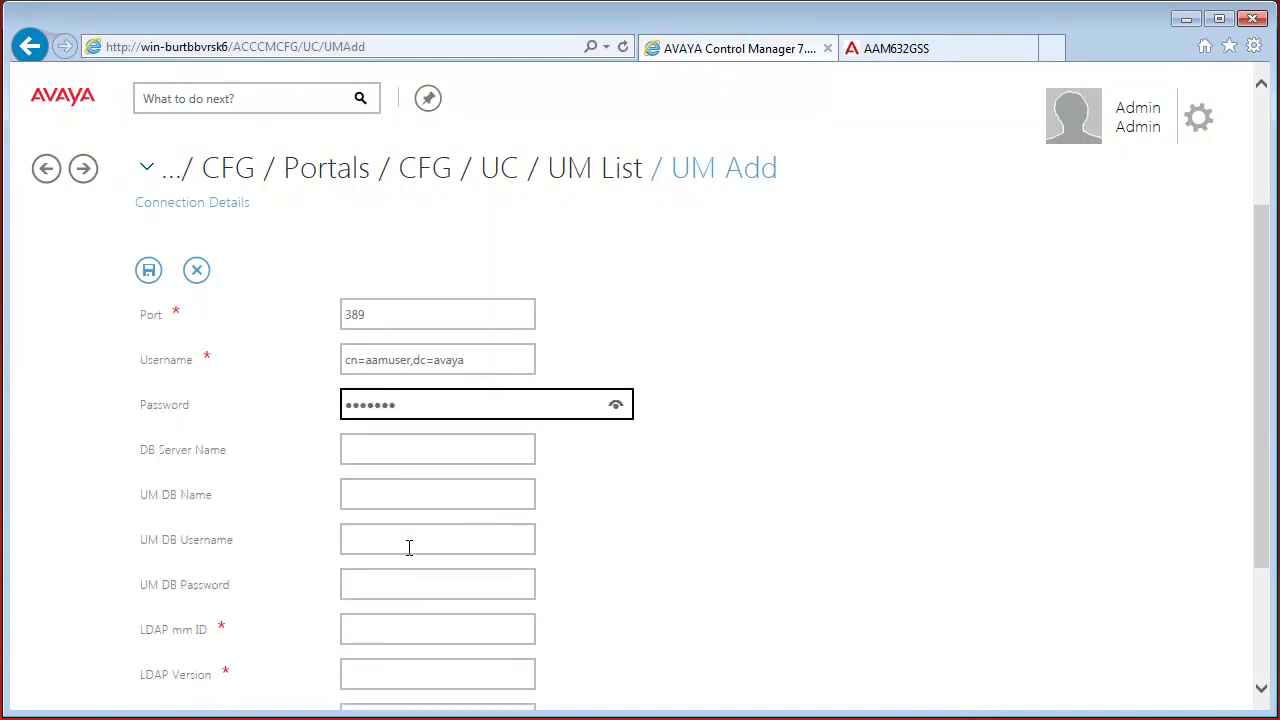
pyautogui.click(379, 454)
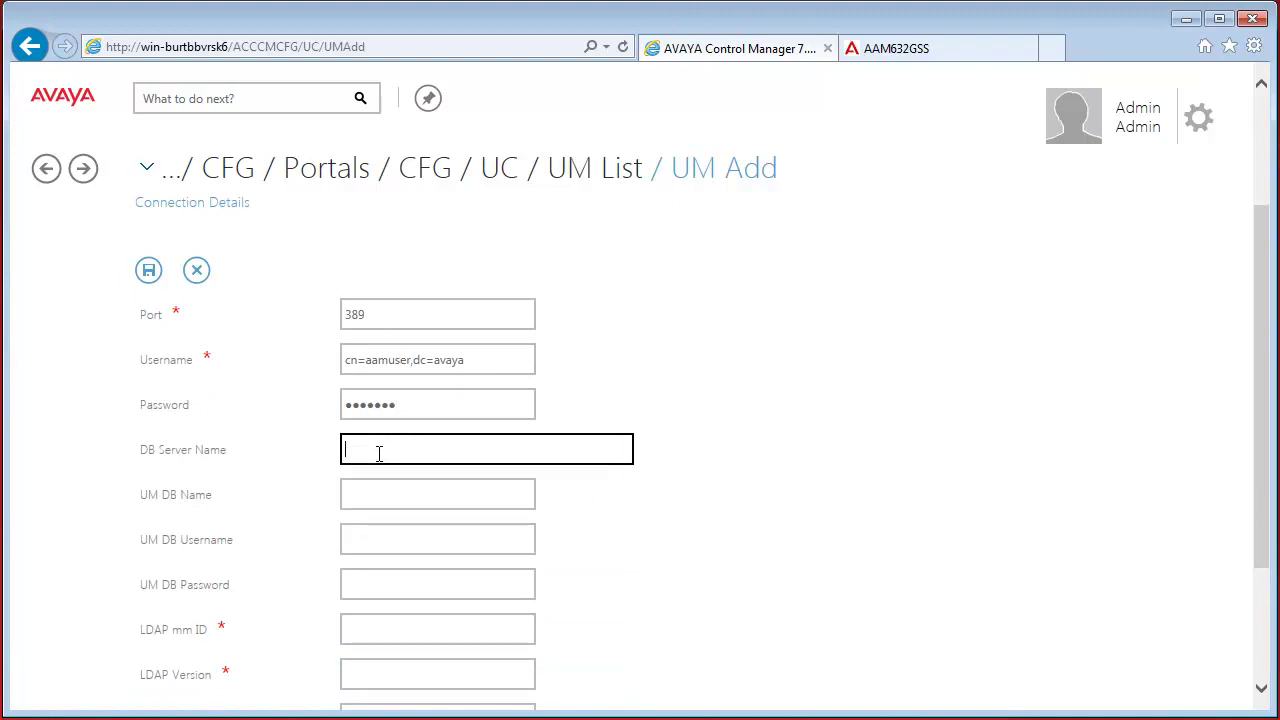
# Set LDAP mm ID to AAM632GSS, copied from the messaging server, and LDAP version 2
pyautogui.click(404, 625)
pyautogui.scroll(-1, 404, 625)
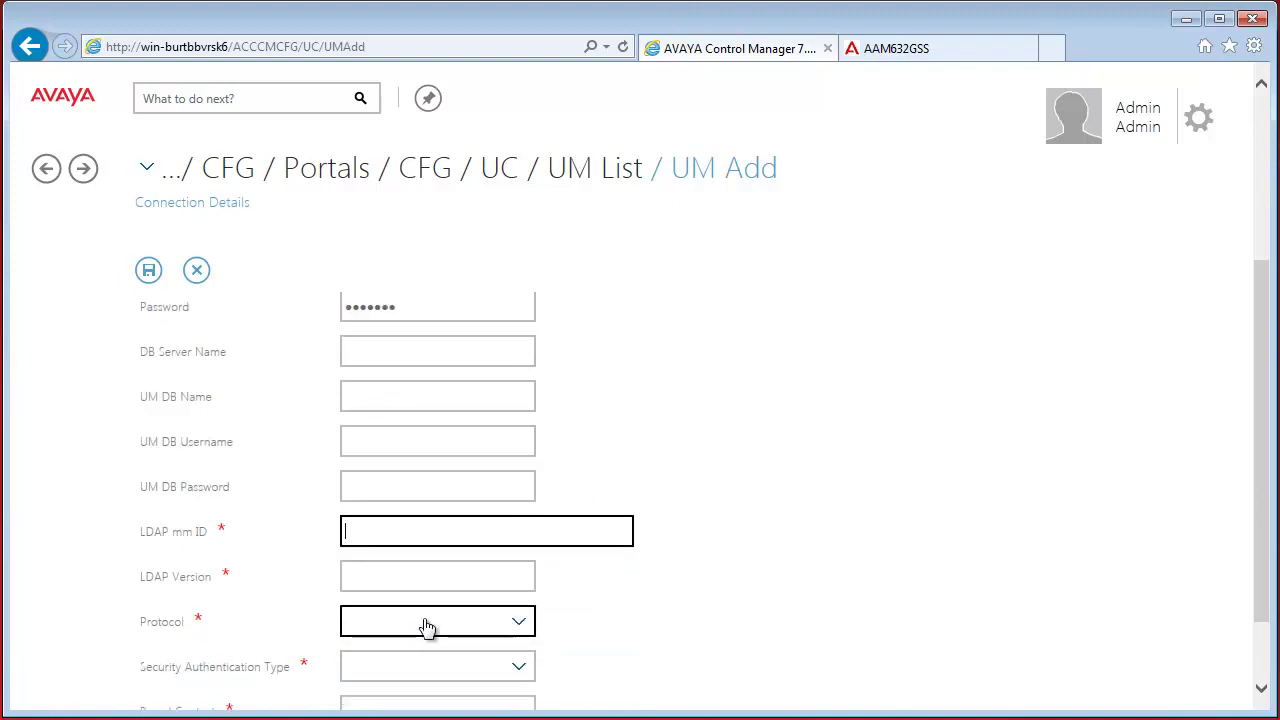
pyautogui.click(914, 50)
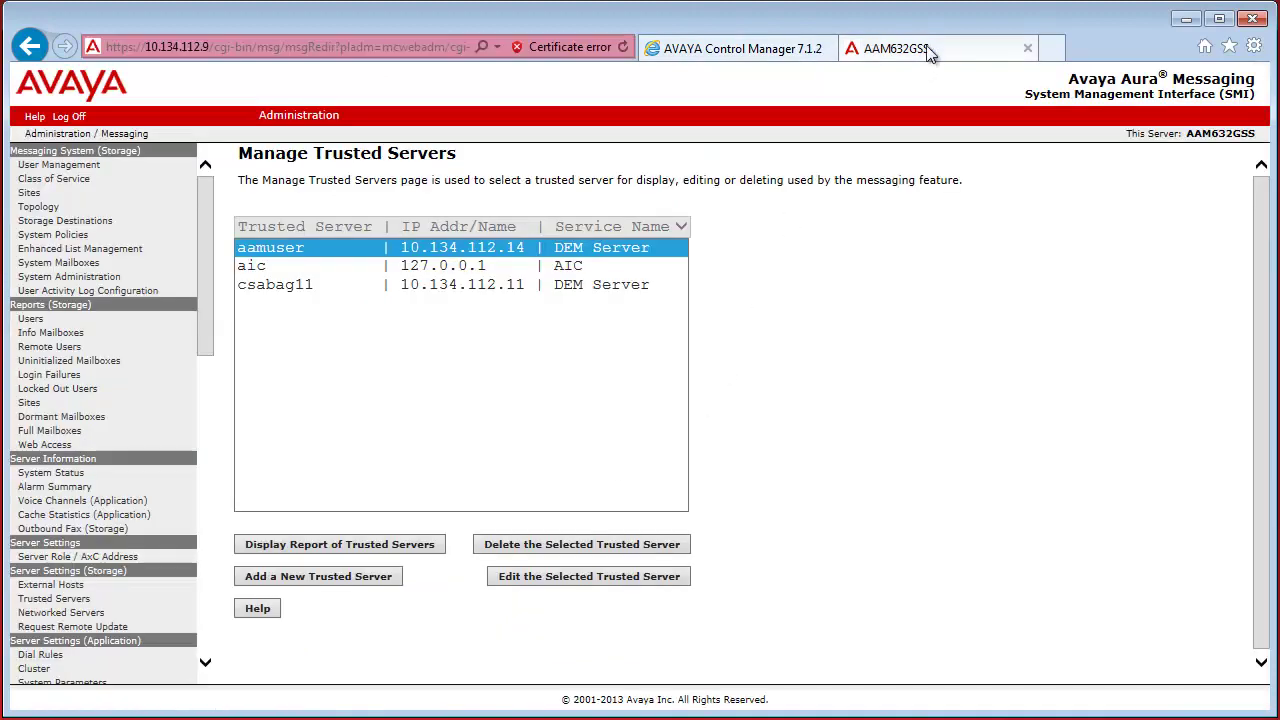
pyautogui.doubleClick(1213, 133)
pyautogui.hotkey('ctrl', 'c')
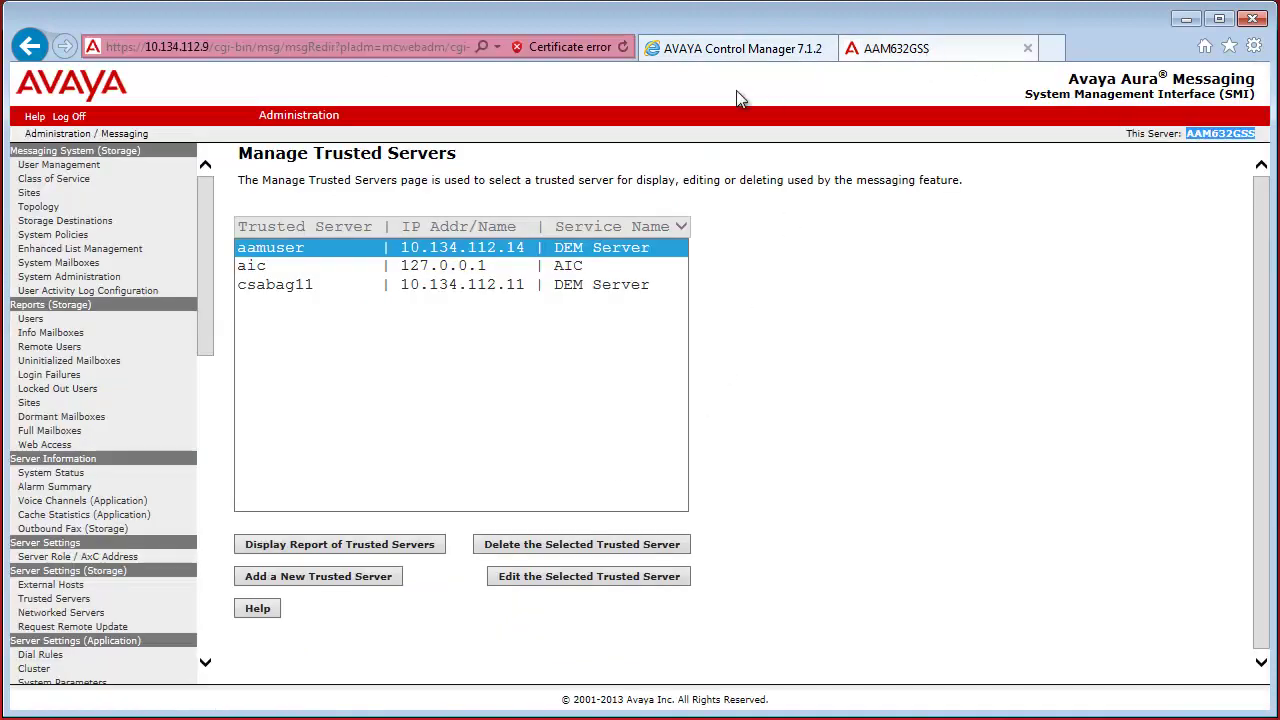
pyautogui.click(722, 50)
pyautogui.hotkey('ctrl', 'v')
pyautogui.click(431, 580)
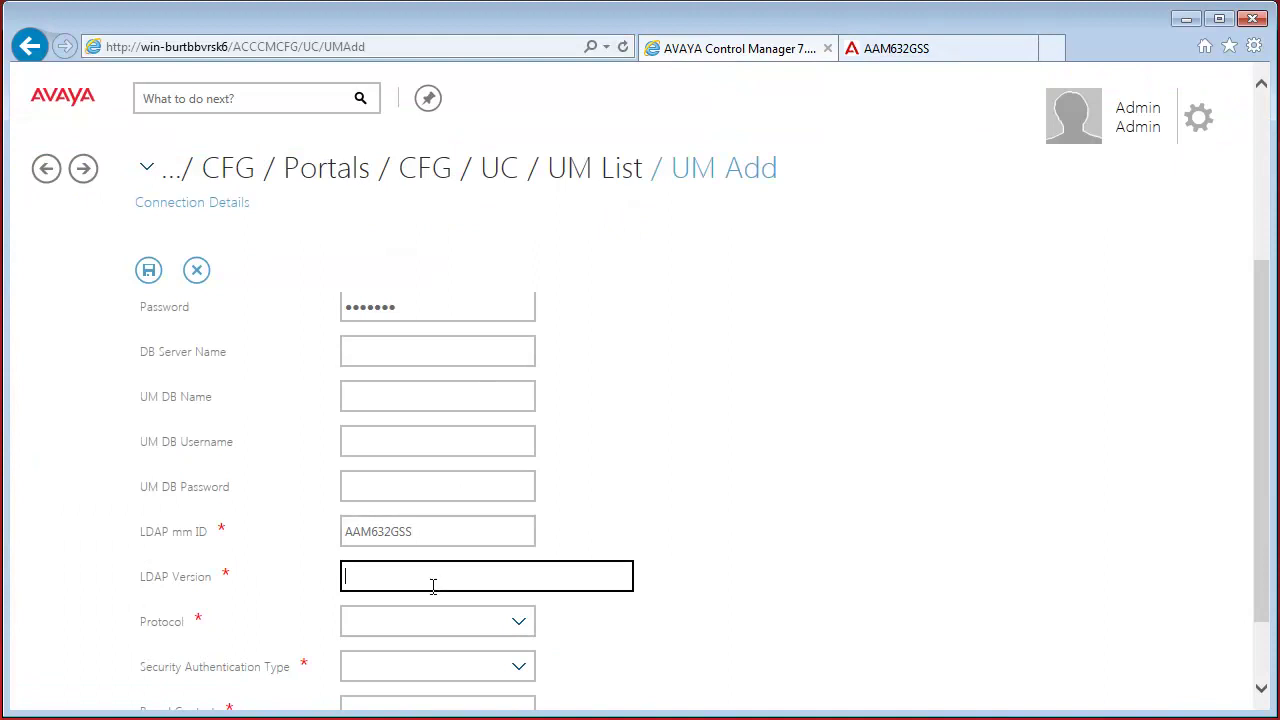
pyautogui.write('2')
# Set the LDAP protocol to None and authentication type to Simple
pyautogui.scroll(-1, 431, 590)
pyautogui.click(435, 543)
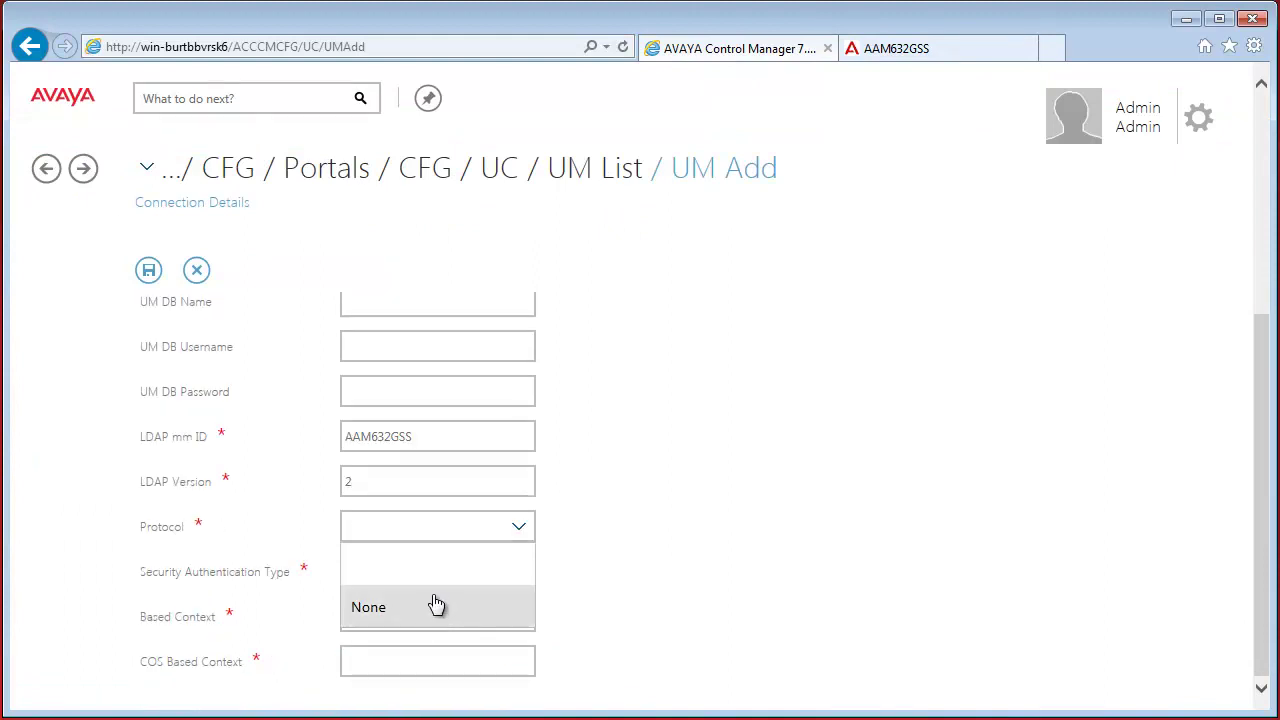
pyautogui.click(437, 603)
pyautogui.click(440, 583)
pyautogui.click(440, 651)
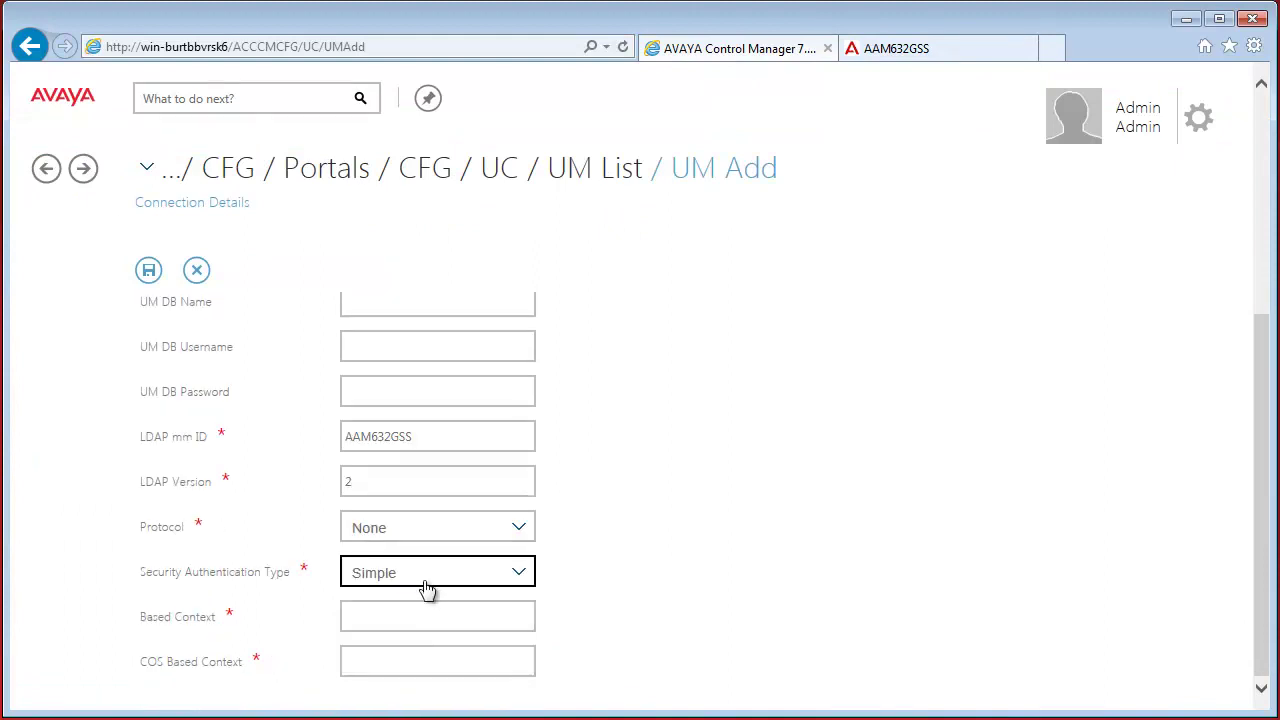
# Set base context ou=People,dc=avaya and COS base context ou=COS,dc=Avaya, then save
pyautogui.click(422, 617)
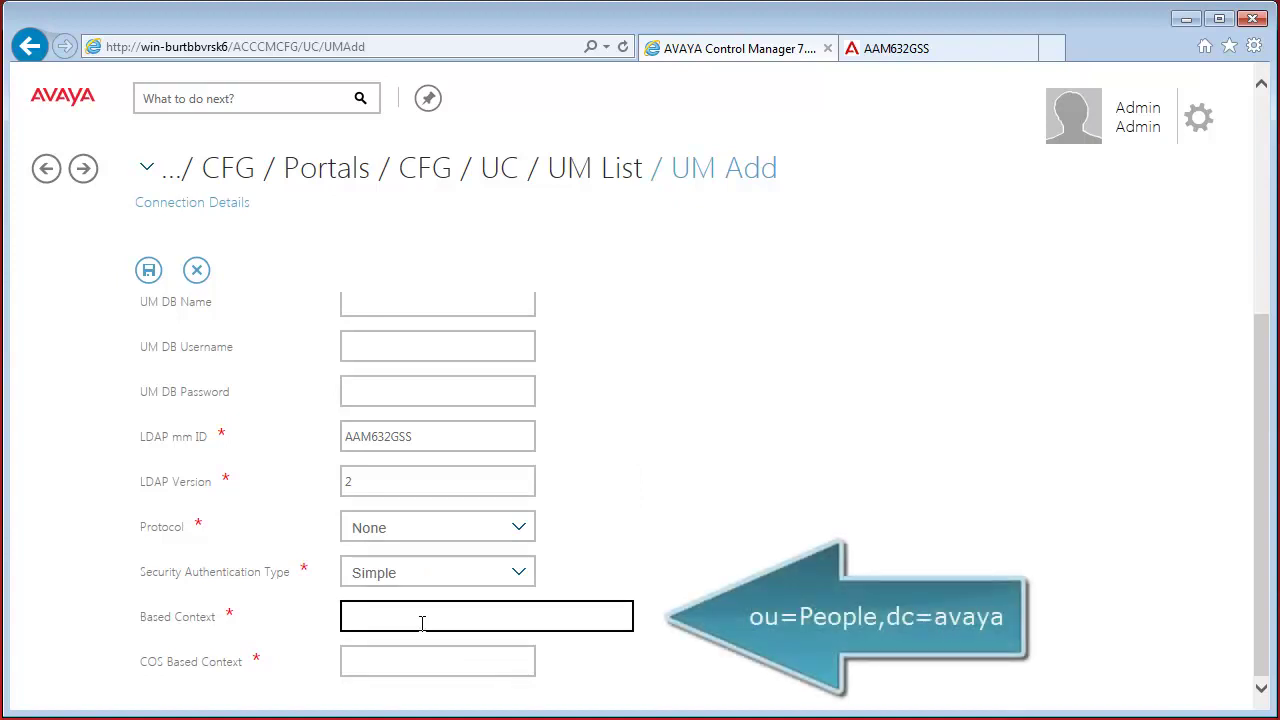
pyautogui.write('ou=People,d')
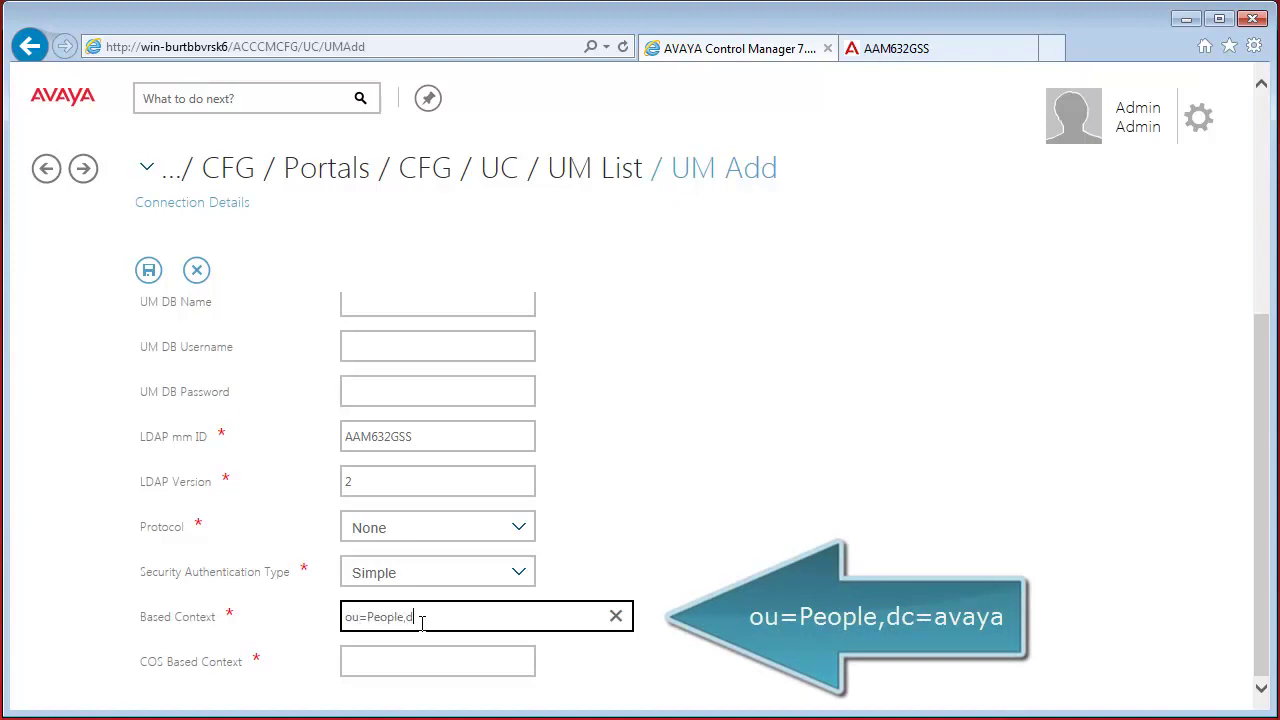
pyautogui.write('c=avaya')
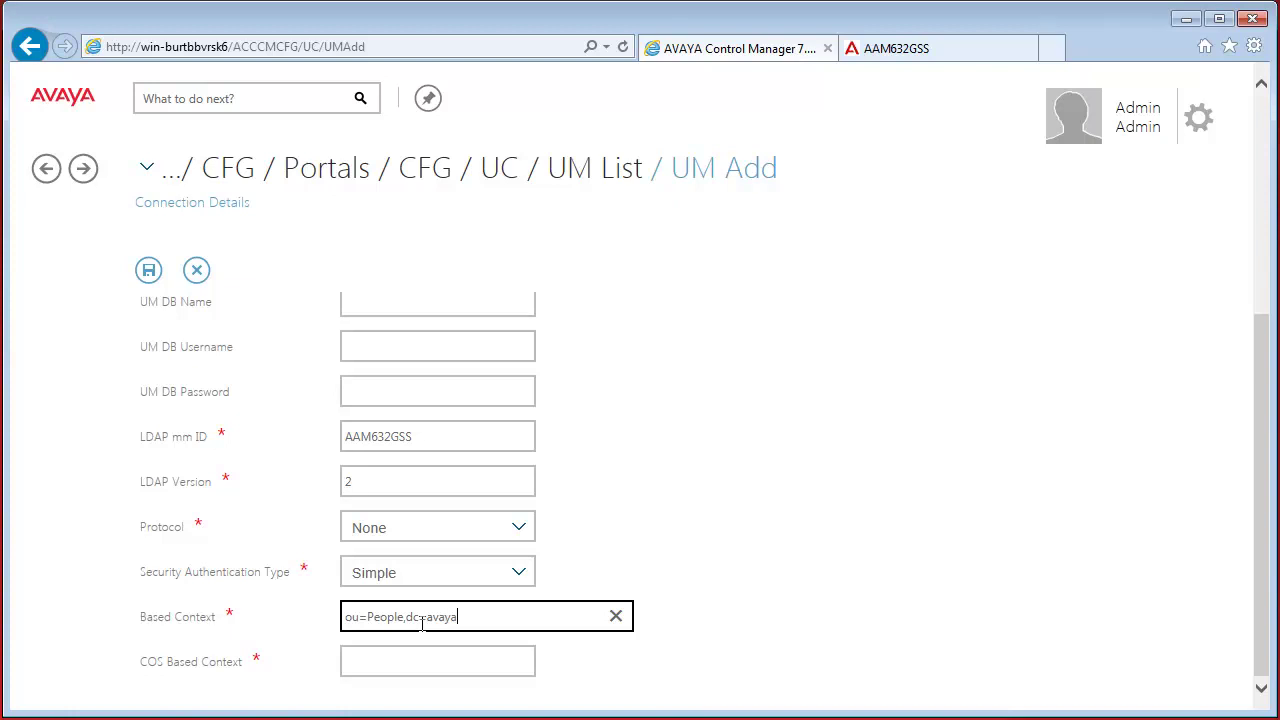
pyautogui.press('Tab')
pyautogui.write('ou=')
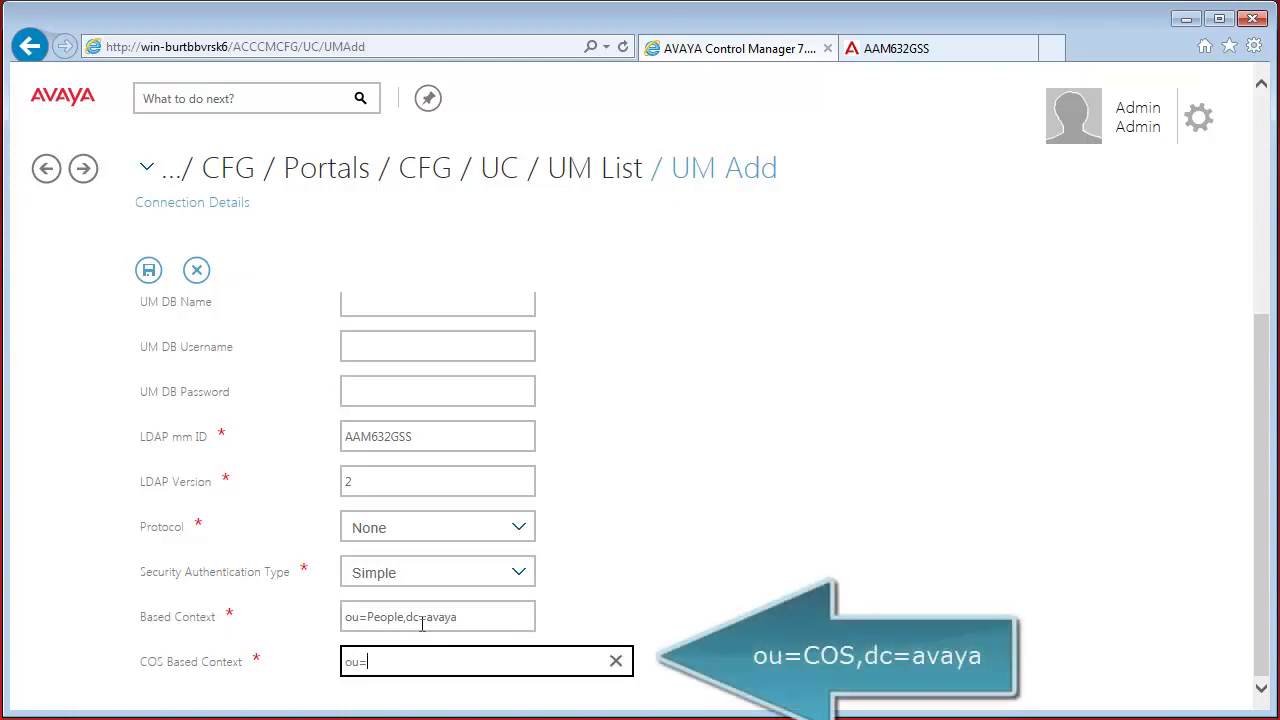
pyautogui.write('COS,dc=Avaya')
pyautogui.scroll(5, 410, 600)
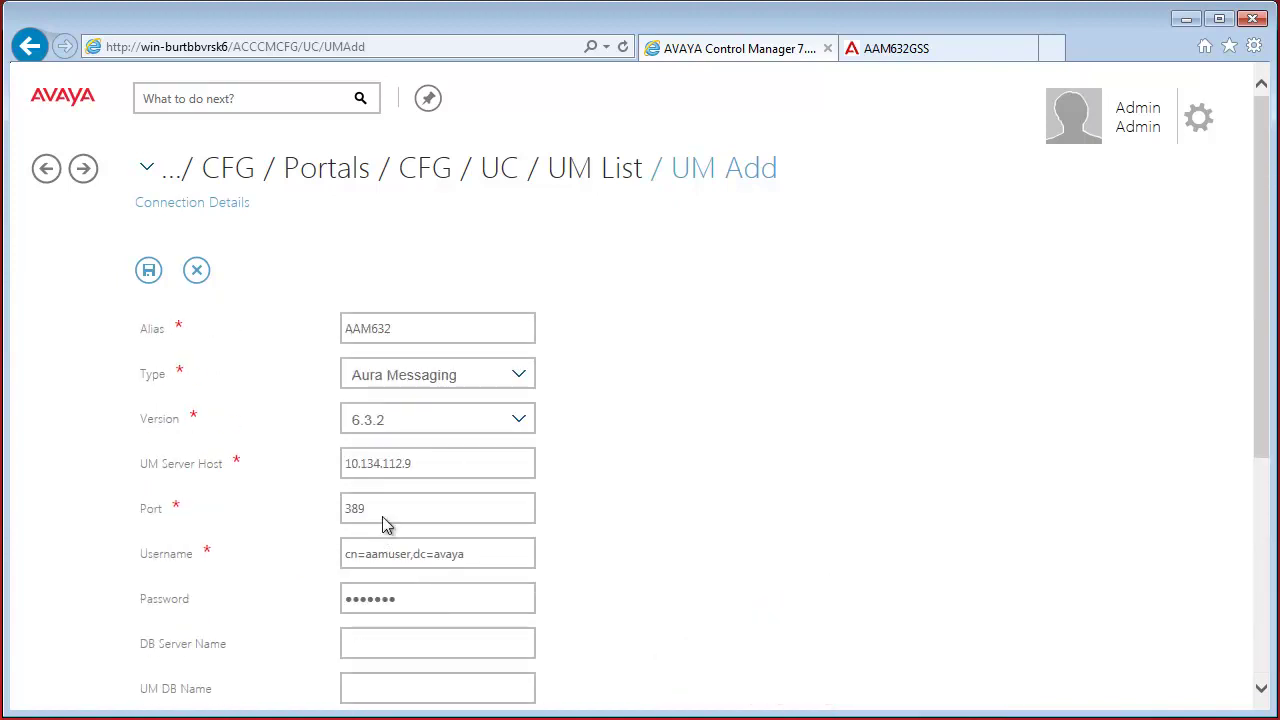
pyautogui.click(148, 272)
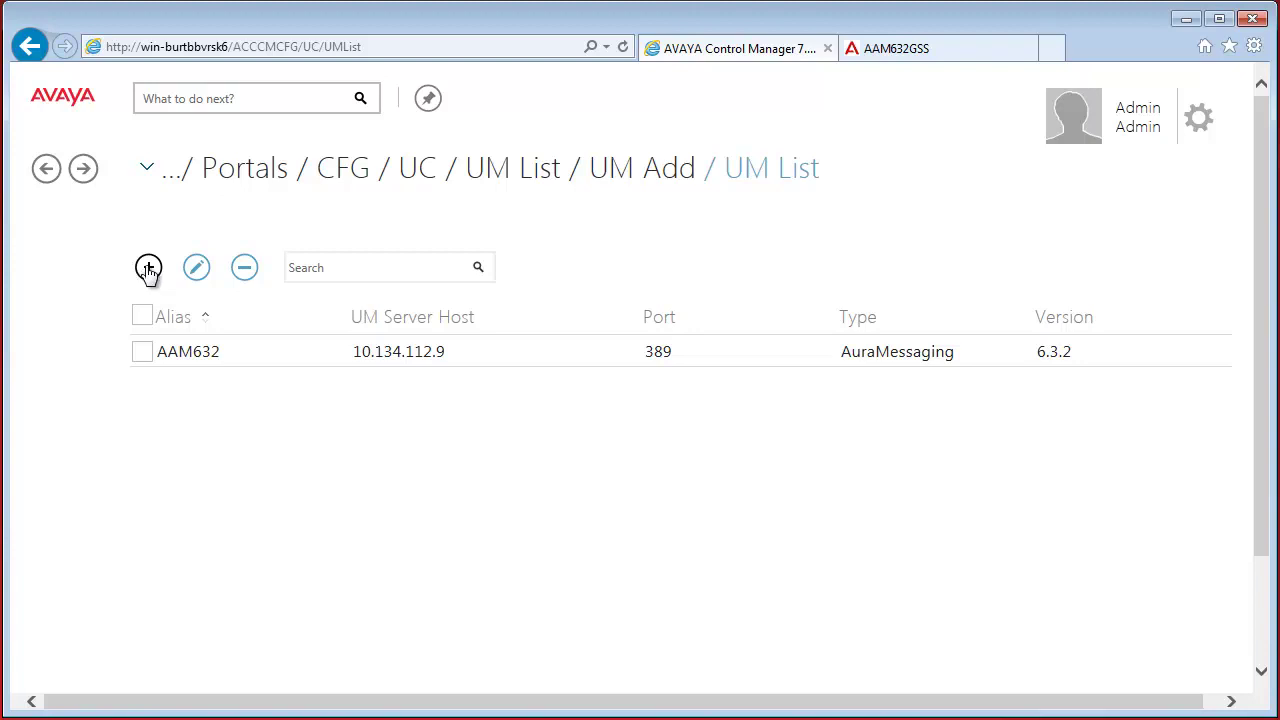
pyautogui.click(333, 178)
# Add a UM system to location gemenc-cms-tordas's Systems and confirm the server location change
pyautogui.click(533, 505)
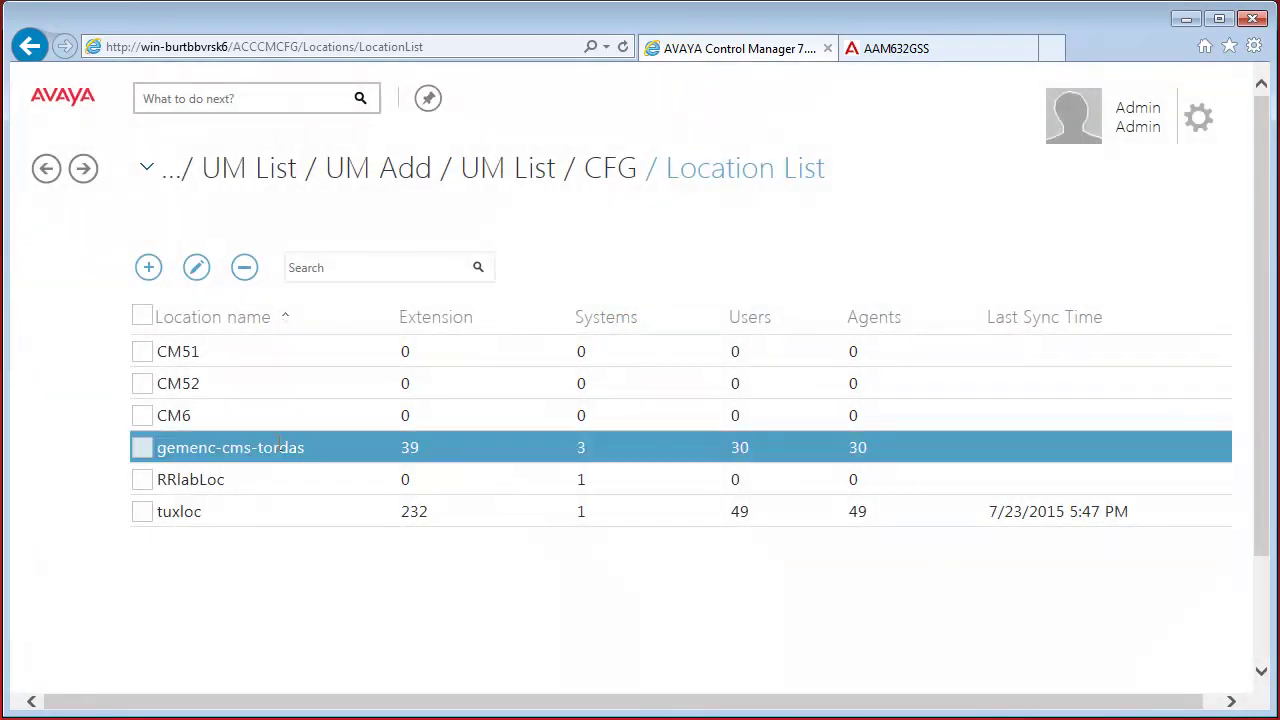
pyautogui.doubleClick(277, 447)
pyautogui.click(303, 210)
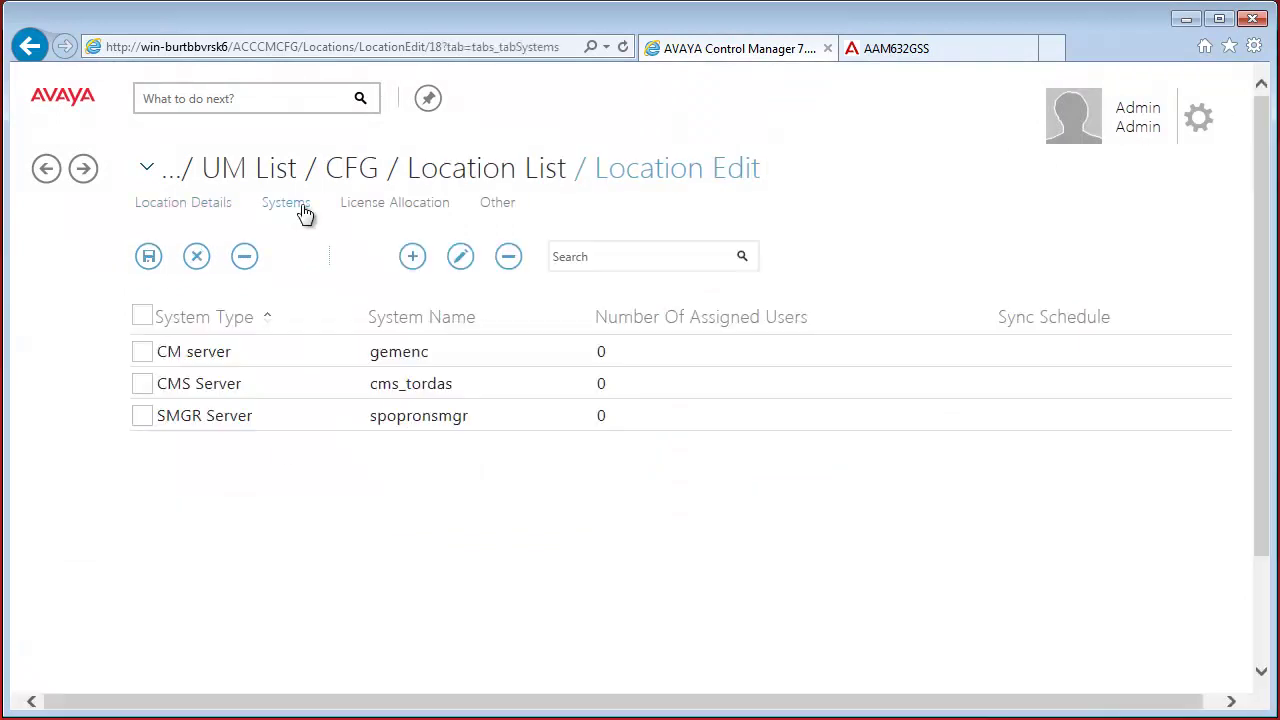
pyautogui.click(413, 257)
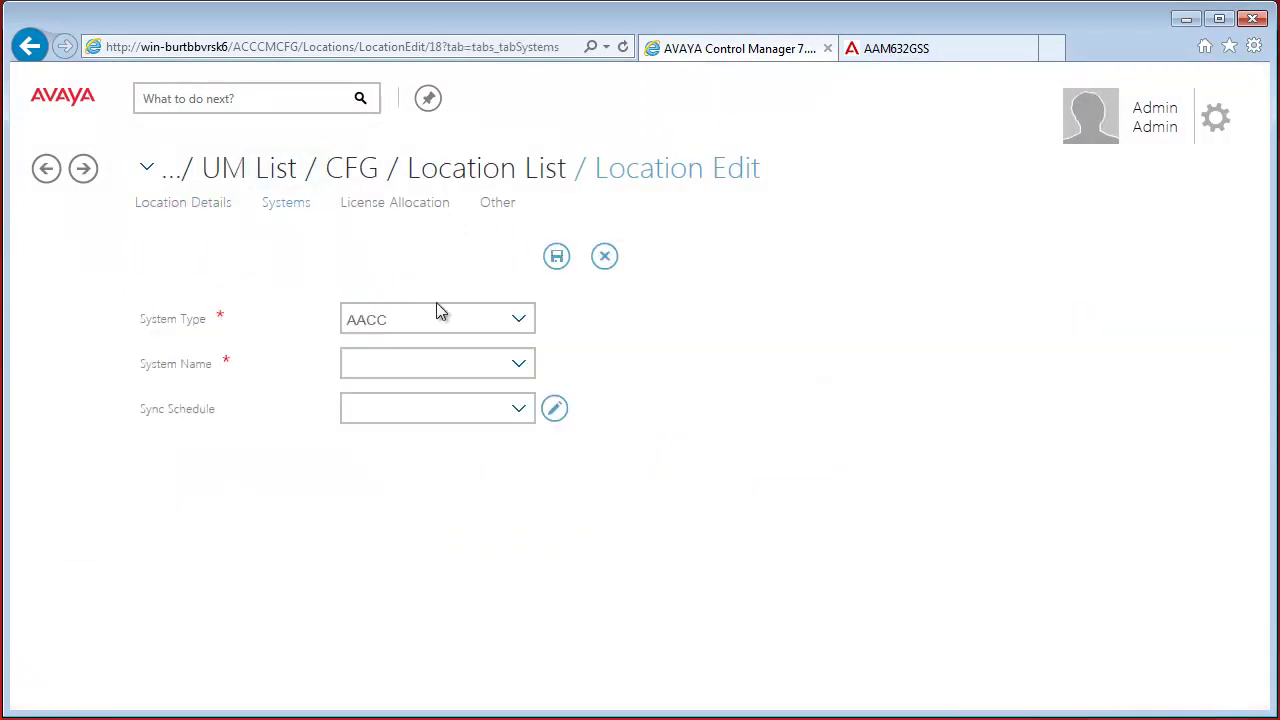
pyautogui.click(446, 322)
pyautogui.scroll(-3, 460, 500)
pyautogui.scroll(-3, 467, 505)
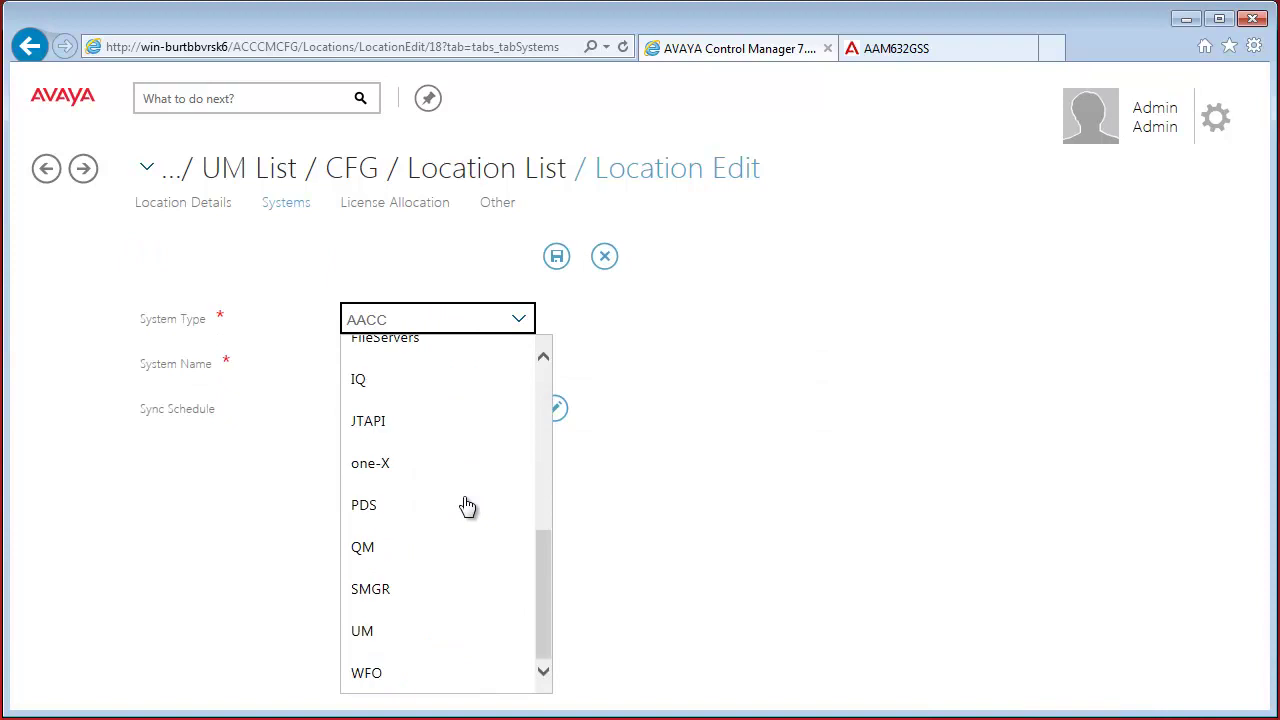
pyautogui.click(420, 632)
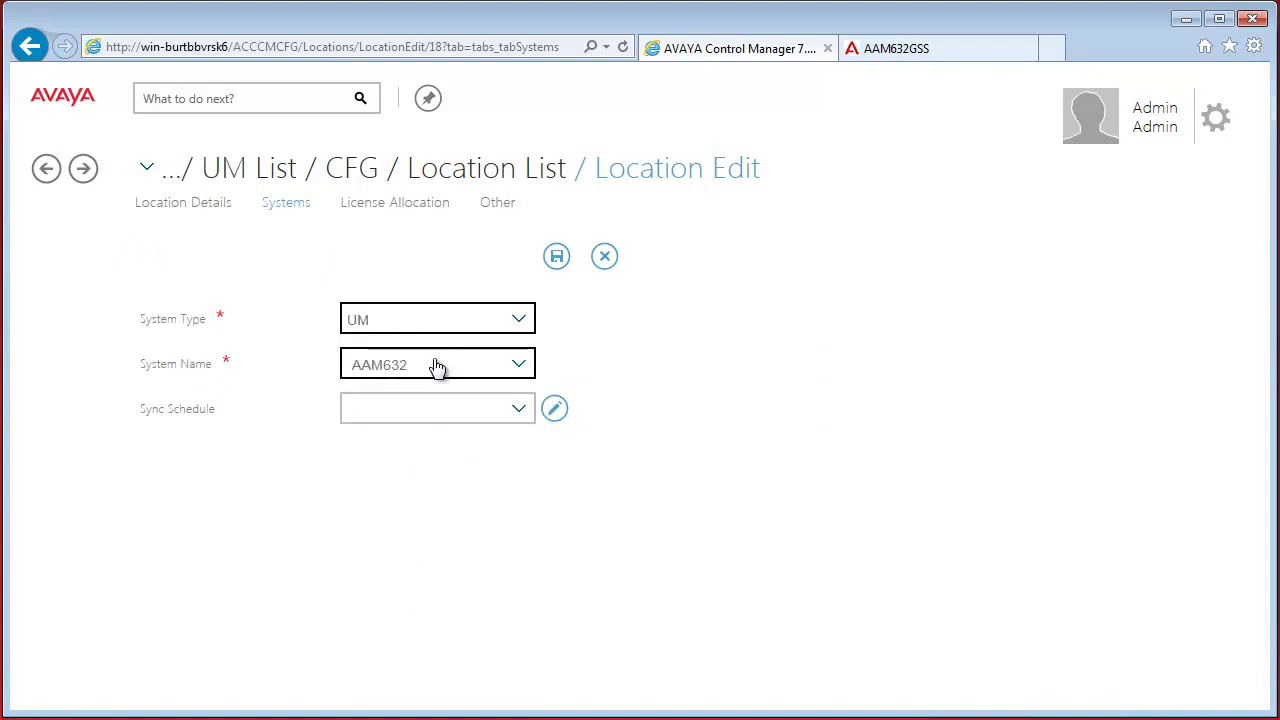
pyautogui.click(559, 257)
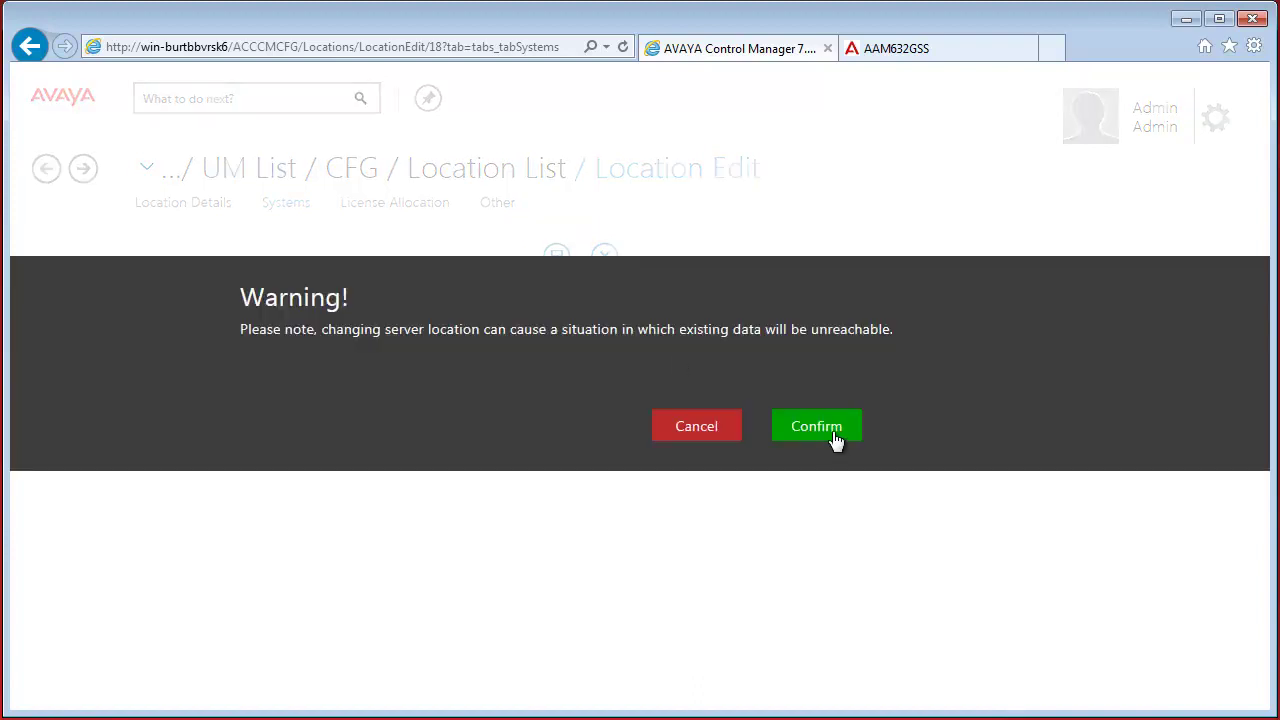
pyautogui.click(828, 433)
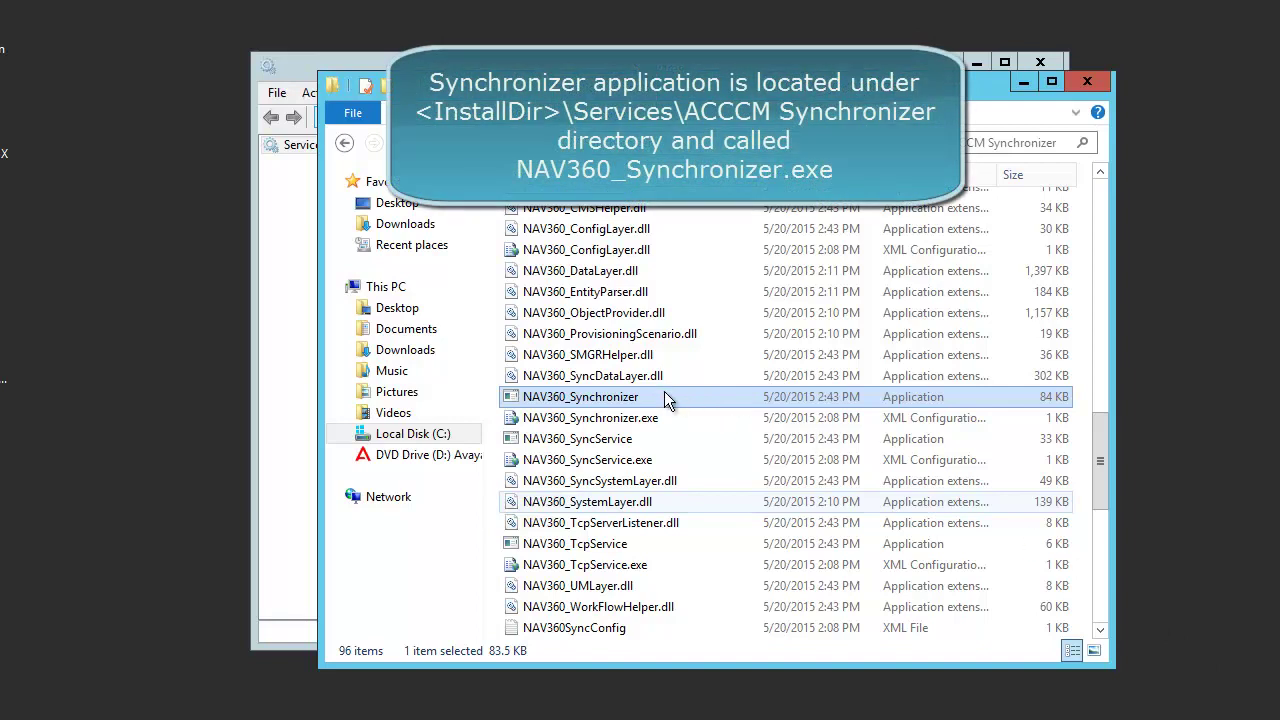
# Launch NAV360_Synchronizer from the ACCCM Synchronizer folder
pyautogui.doubleClick(600, 397)
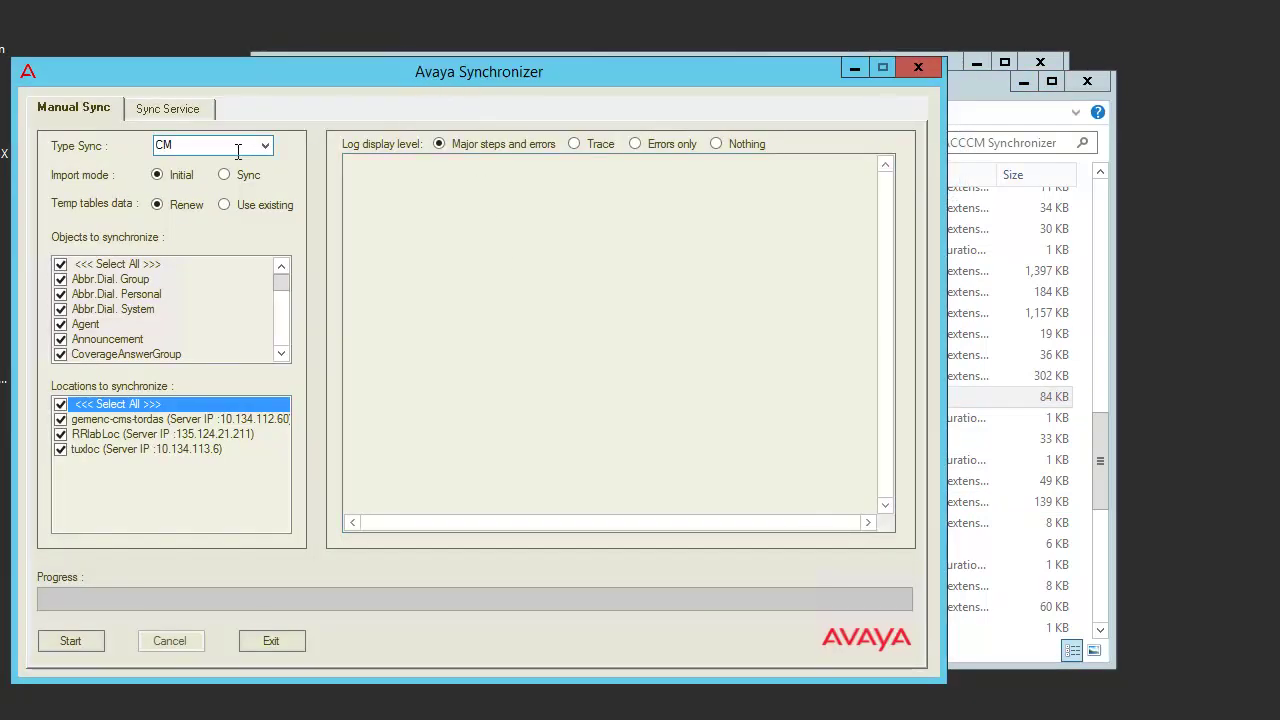
# Run a UM sync in Sync mode, save the retrieved data, and exit after SUCCESS
pyautogui.click(238, 151)
pyautogui.click(265, 145)
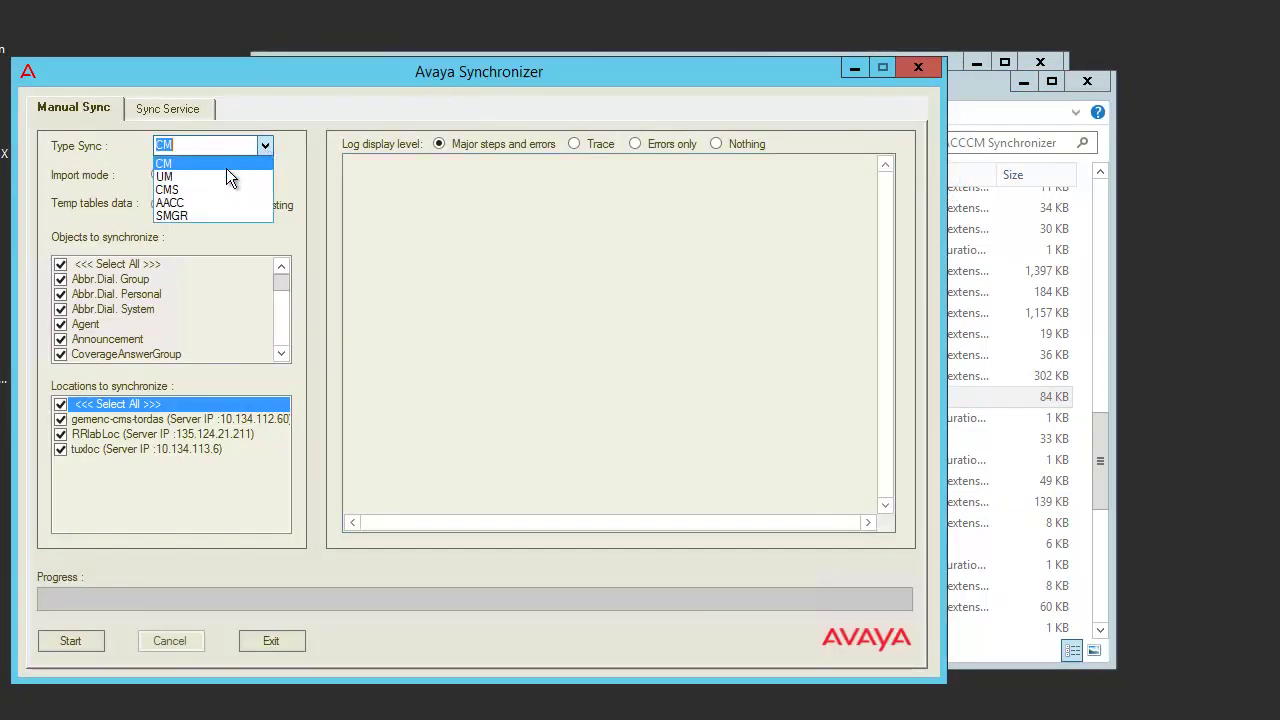
pyautogui.click(226, 175)
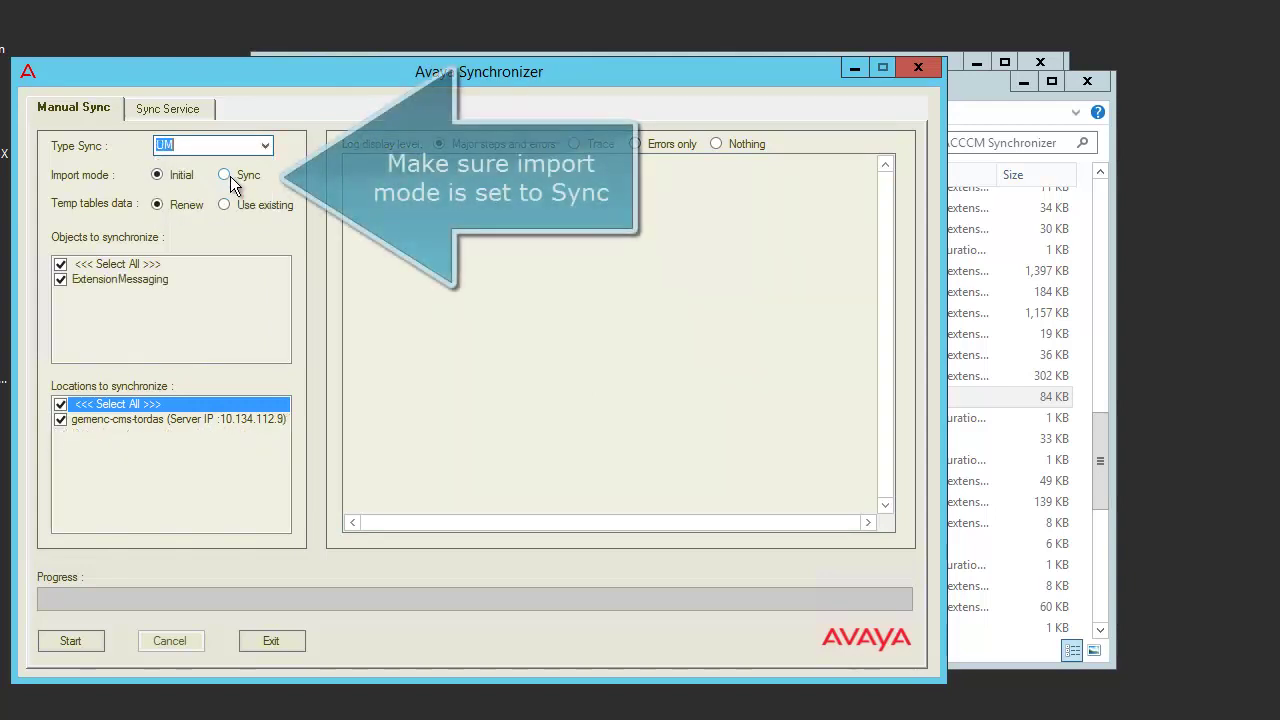
pyautogui.click(225, 176)
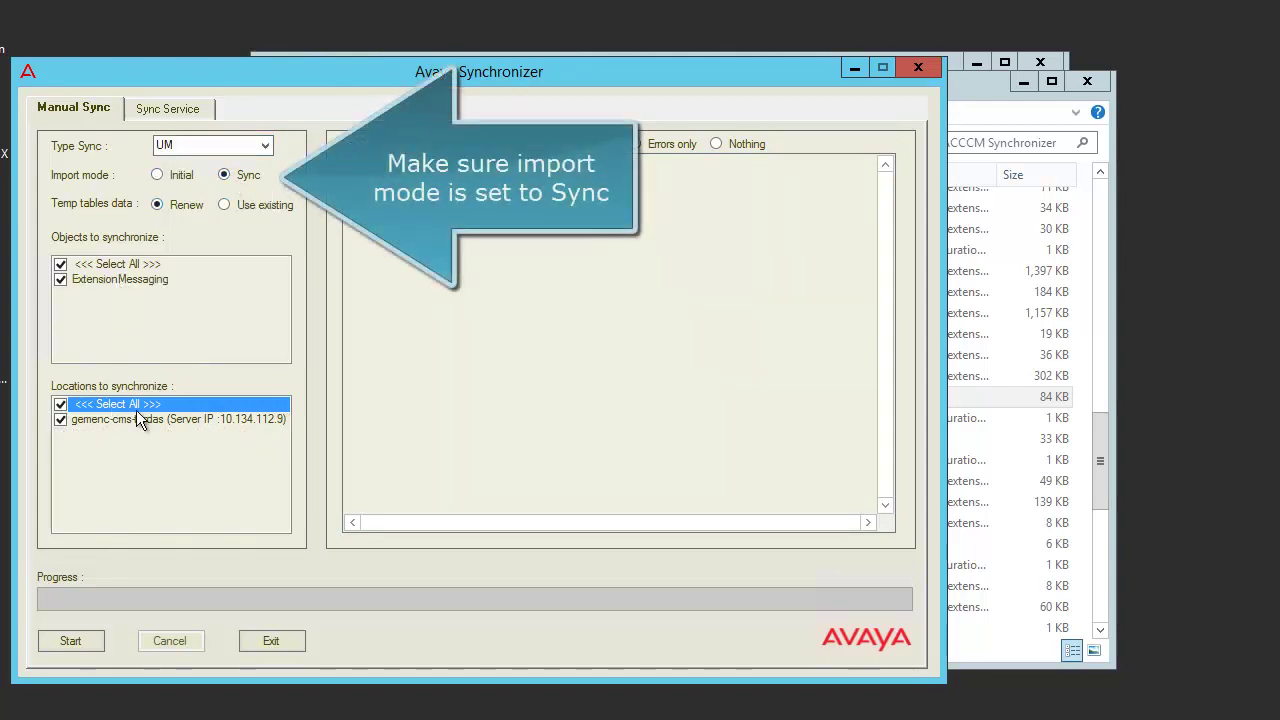
pyautogui.click(58, 642)
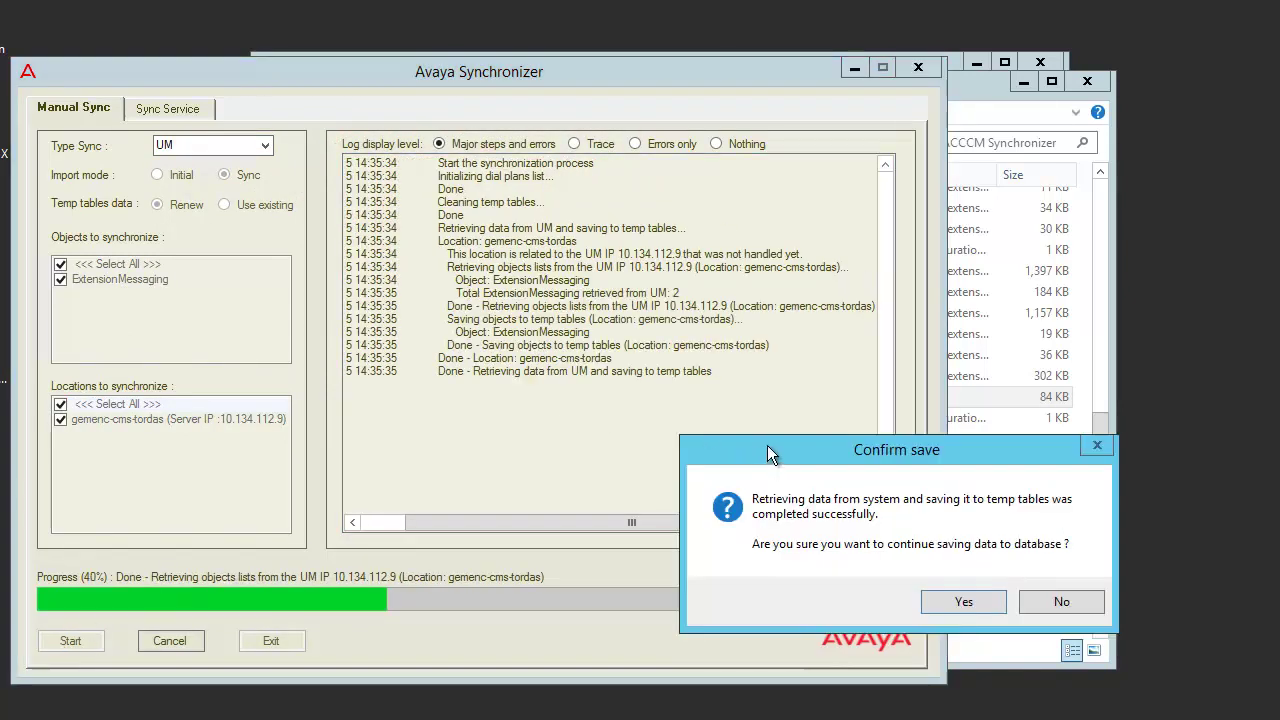
pyautogui.moveTo(767, 452); pyautogui.dragTo(603, 418)
pyautogui.click(813, 567)
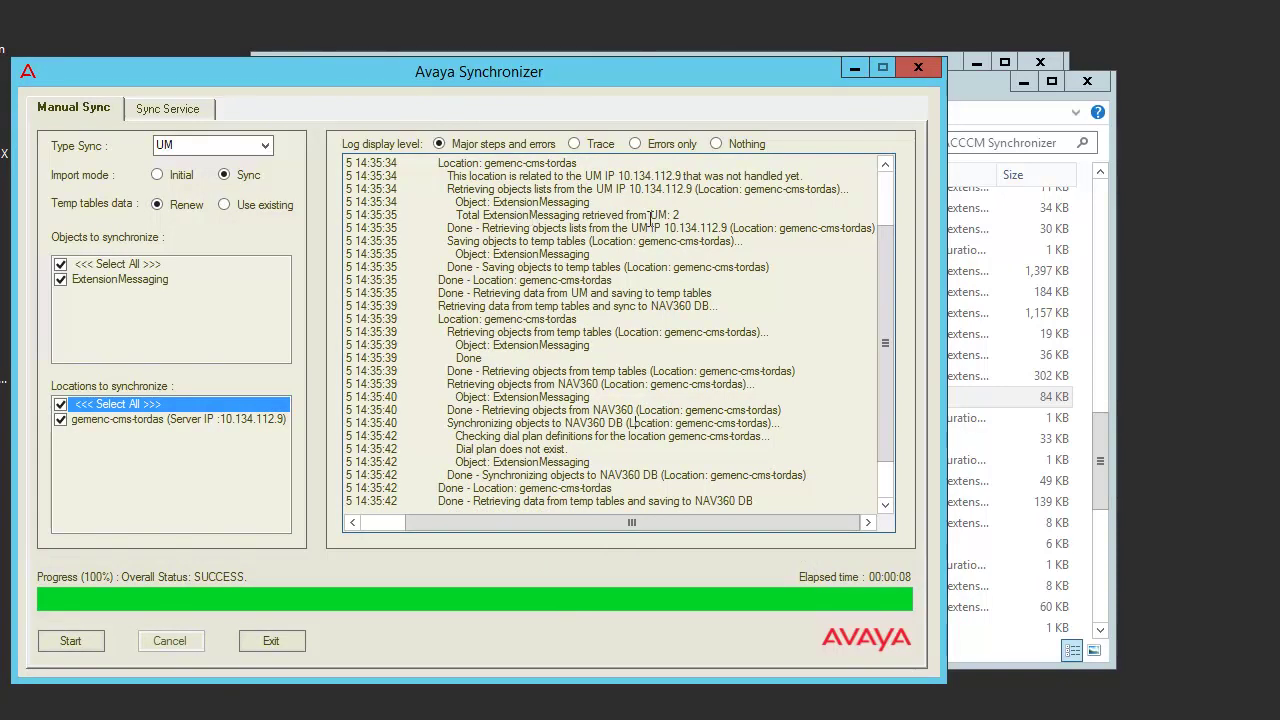
pyautogui.moveTo(648, 215); pyautogui.dragTo(681, 215)
pyautogui.scroll(-2, 705, 350)
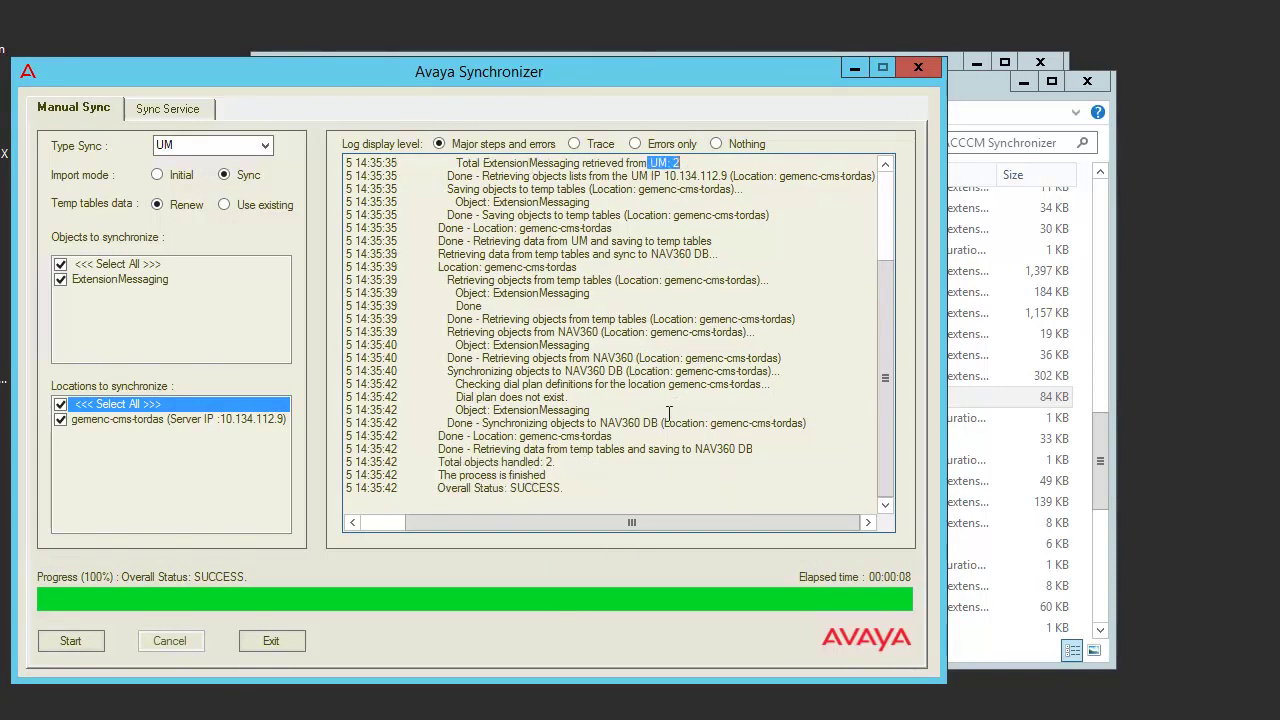
pyautogui.click(261, 645)
pyautogui.click(397, 62)
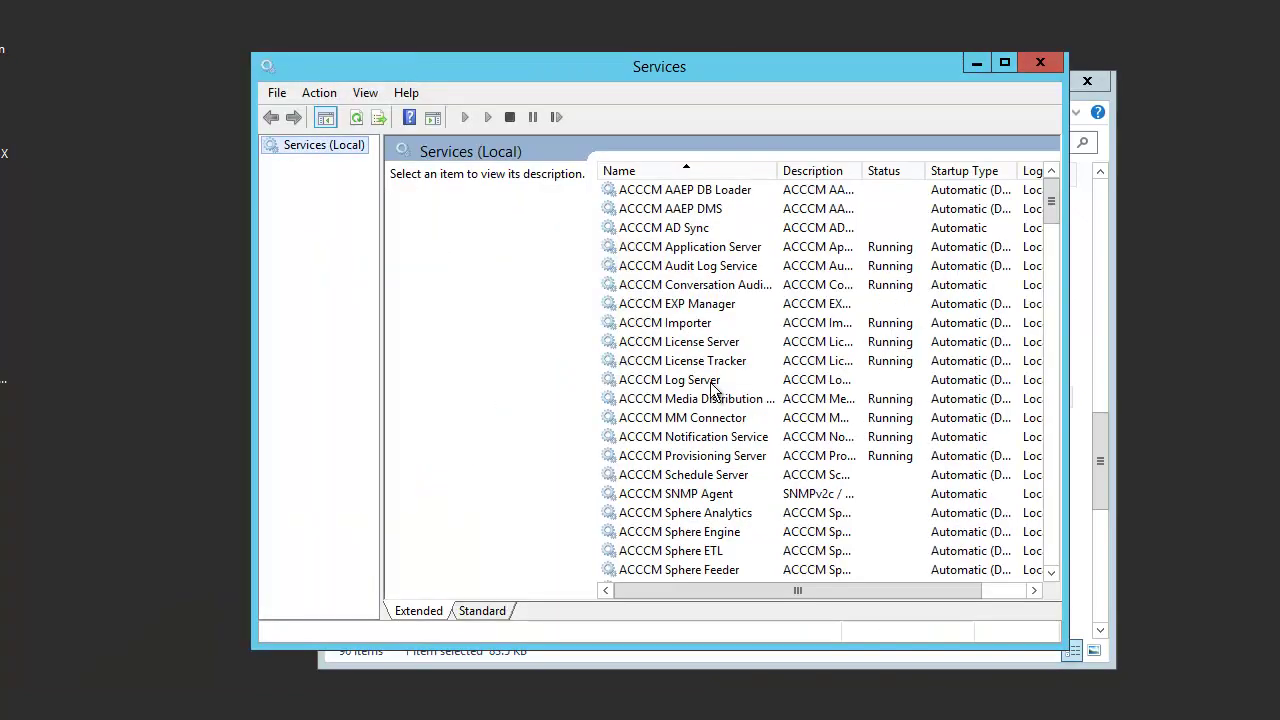
# Select the ACCCM MM Connector service in the Services console
pyautogui.click(736, 422)
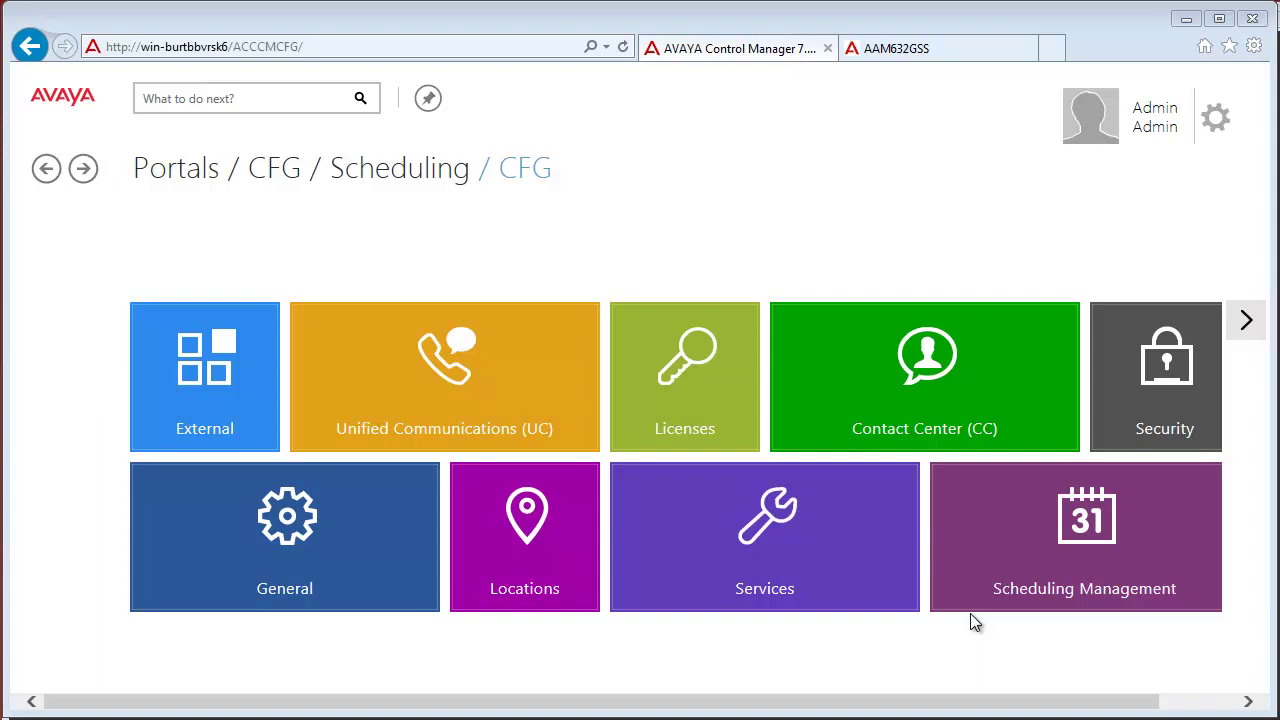
# Open the ACM Application portal and show the AVAYA Extension list for gemenc-cms-tordas
pyautogui.click(177, 170)
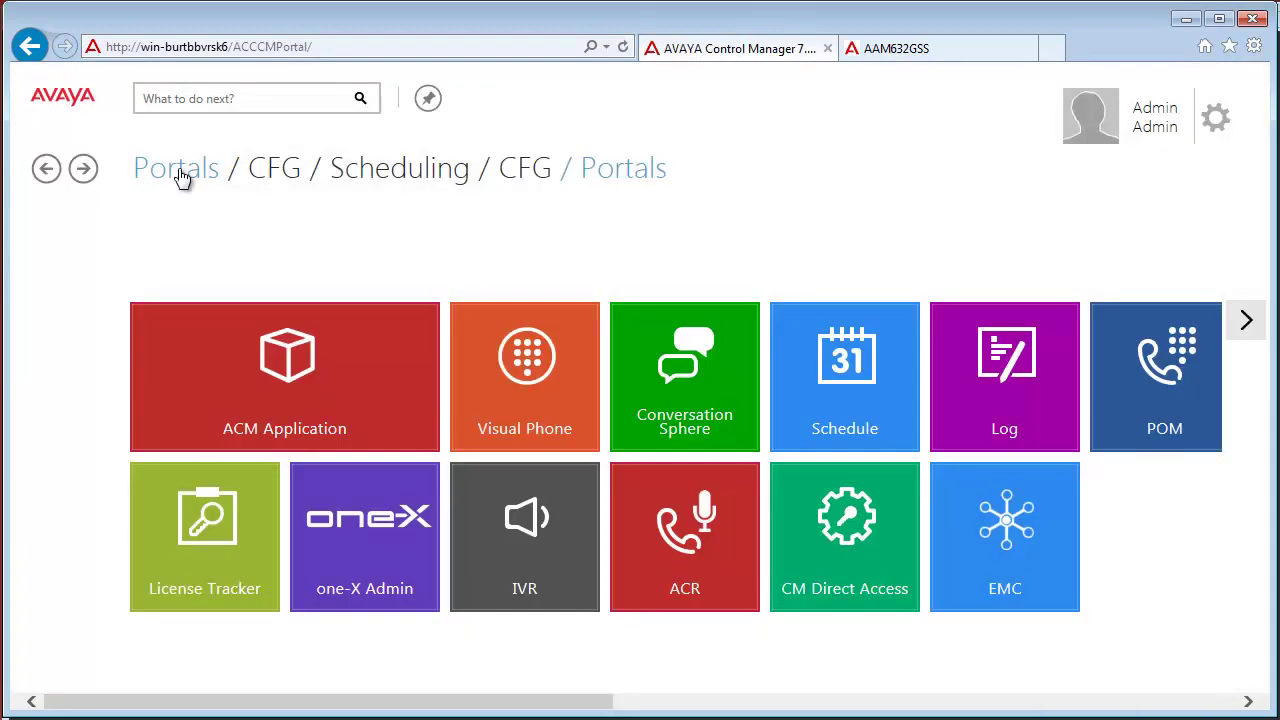
pyautogui.click(309, 403)
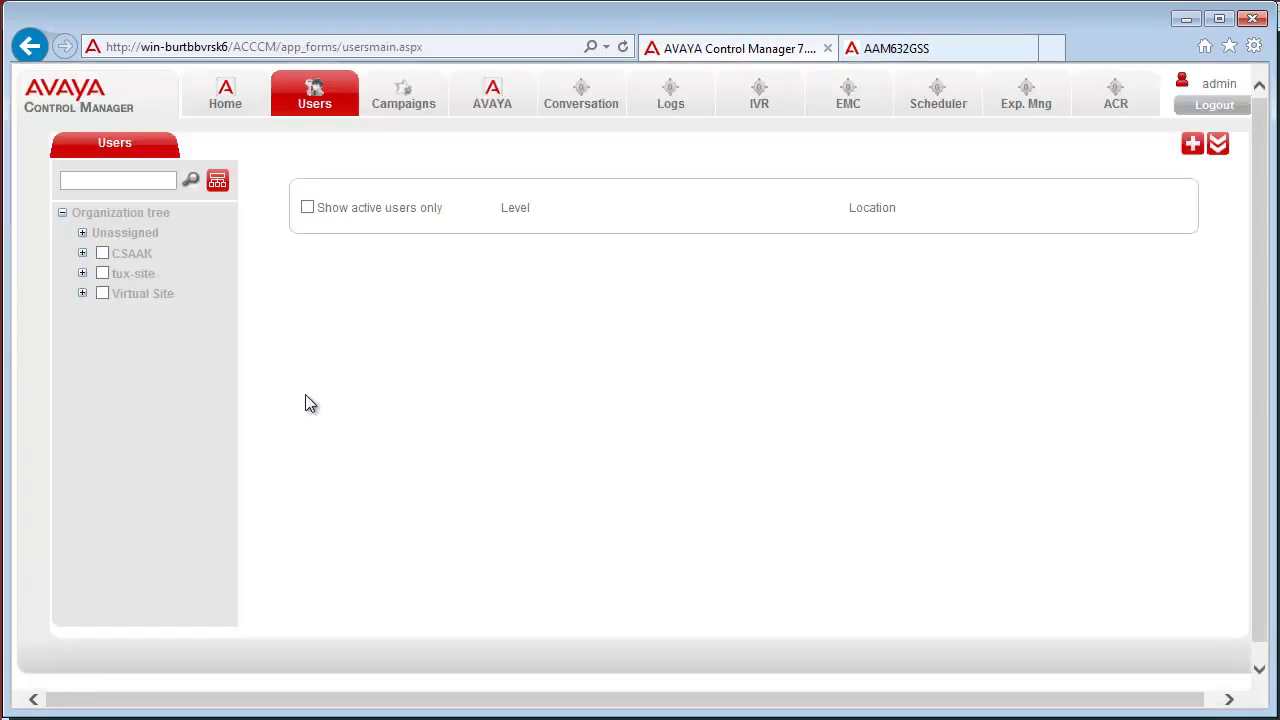
pyautogui.click(492, 100)
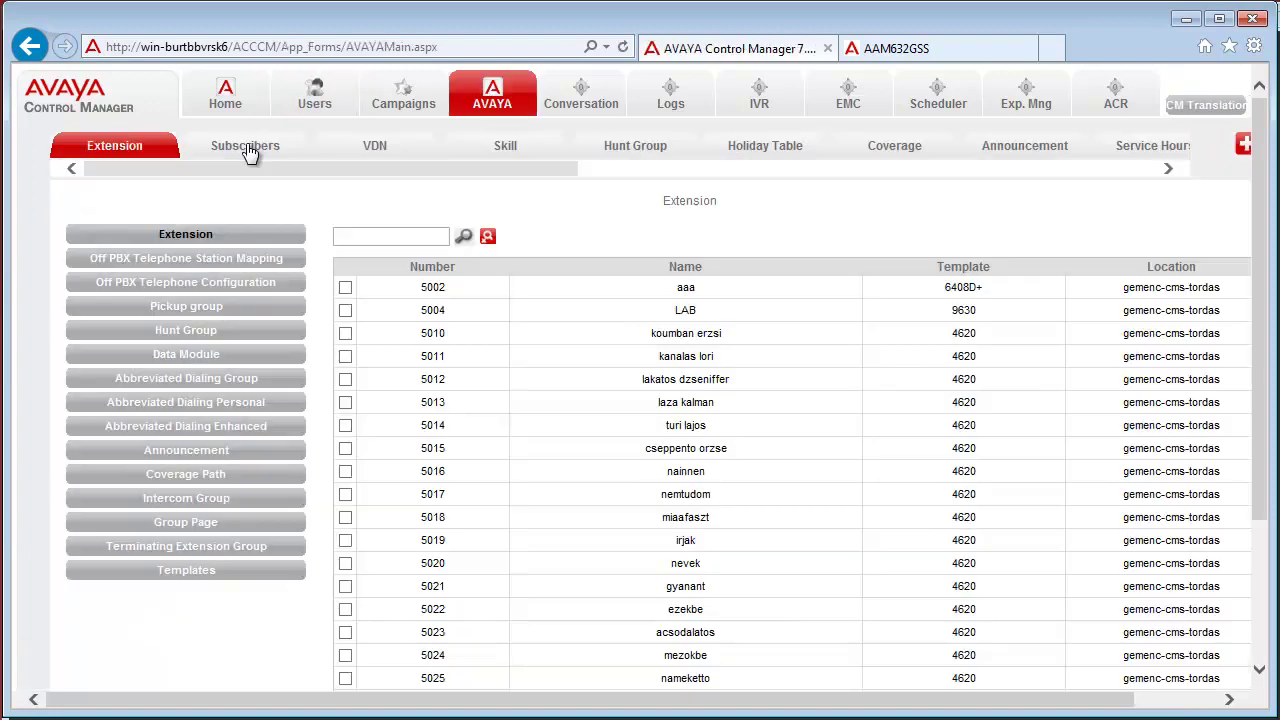
pyautogui.click(246, 145)
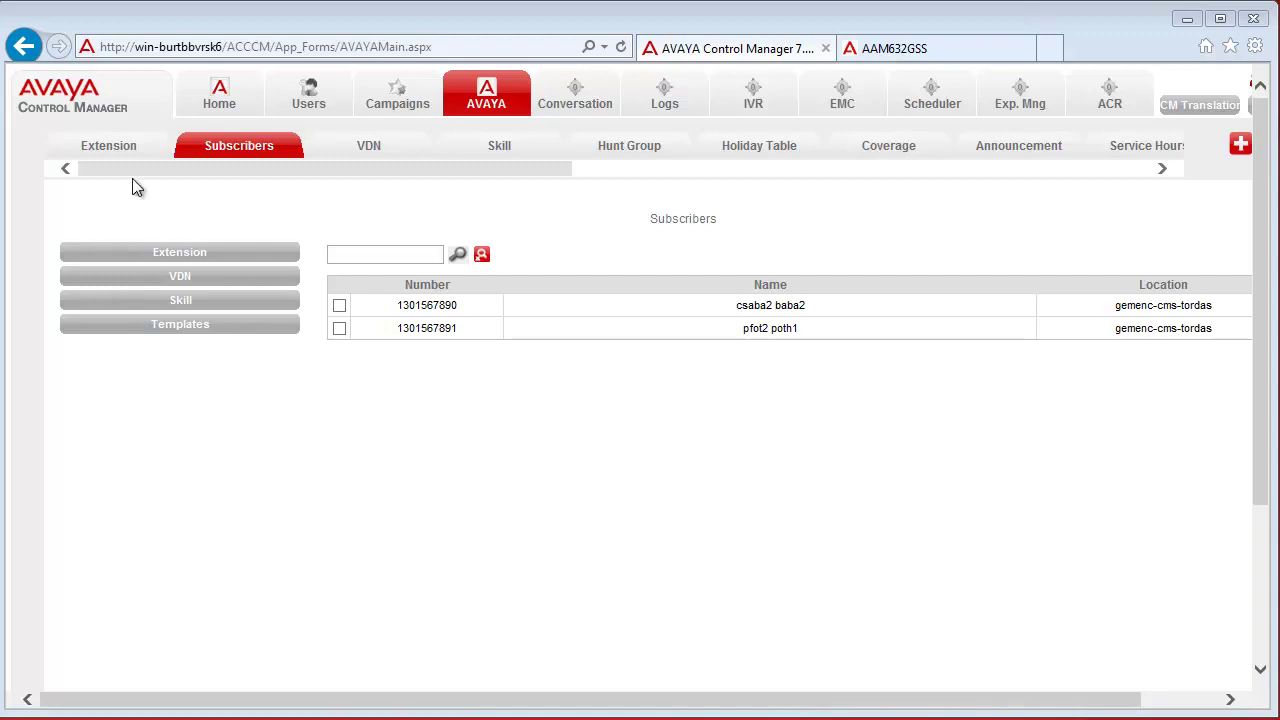
pyautogui.click(122, 148)
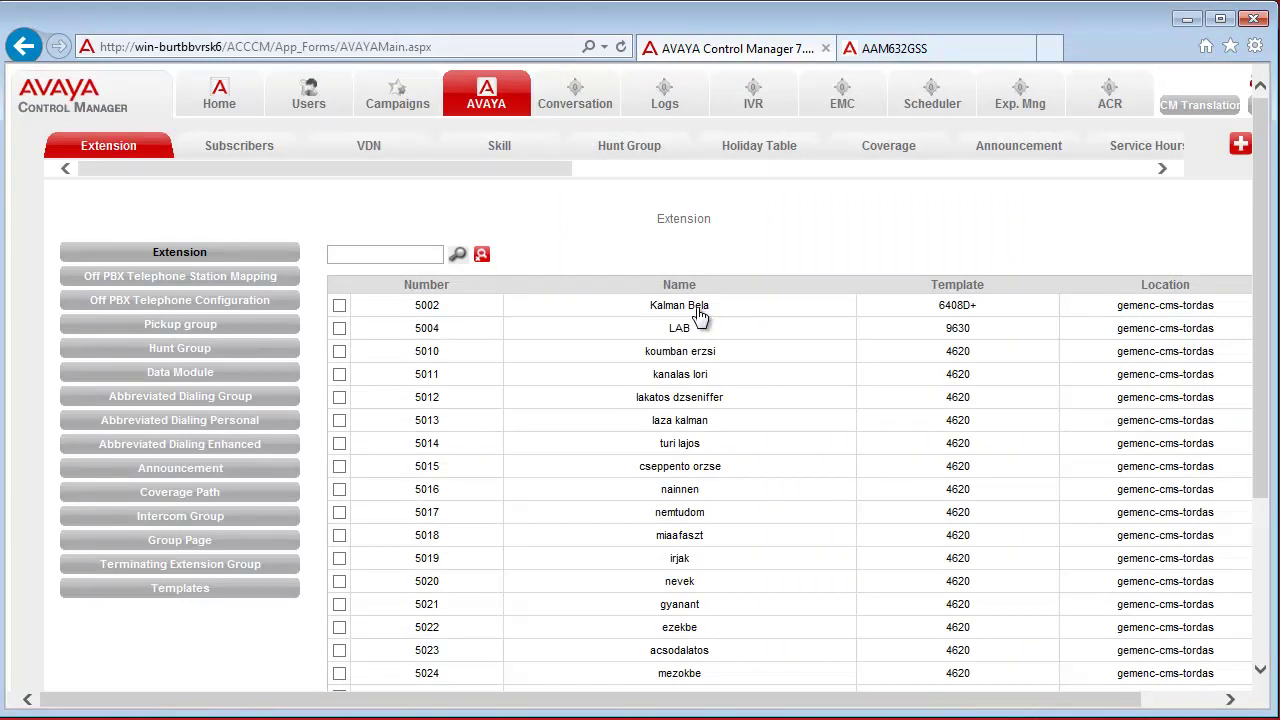
pyautogui.click(700, 316)
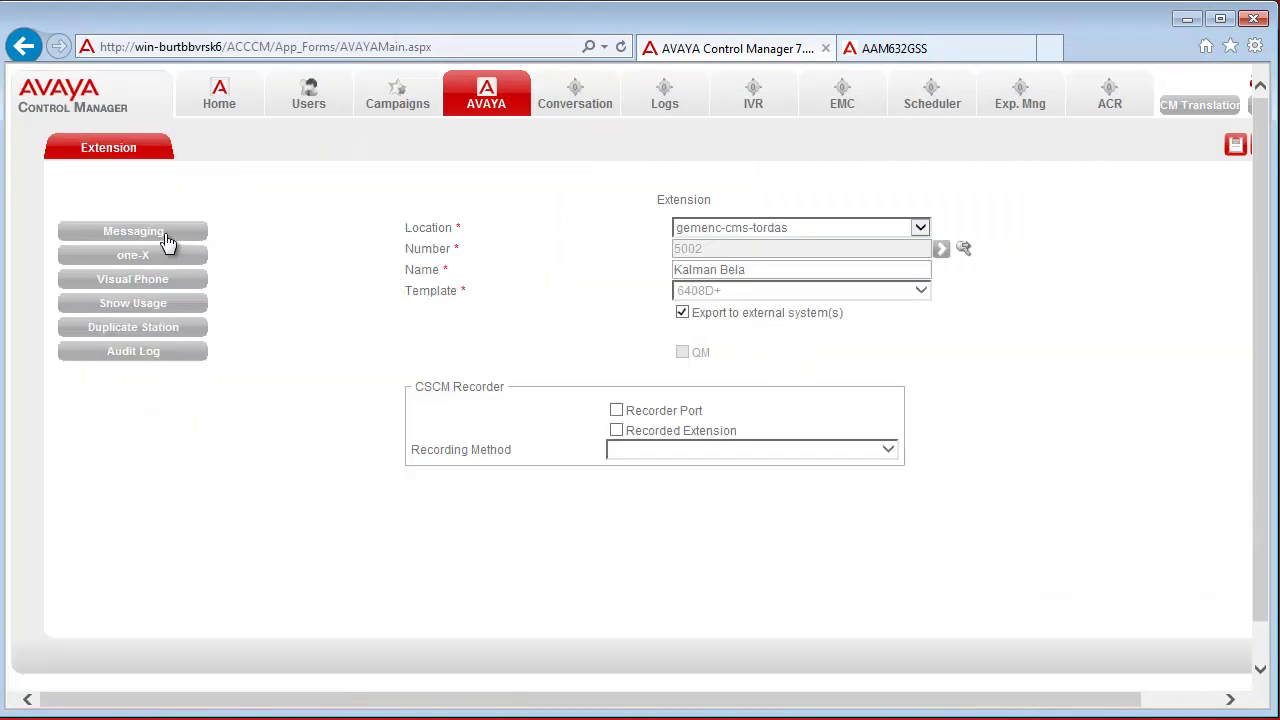
pyautogui.click(165, 238)
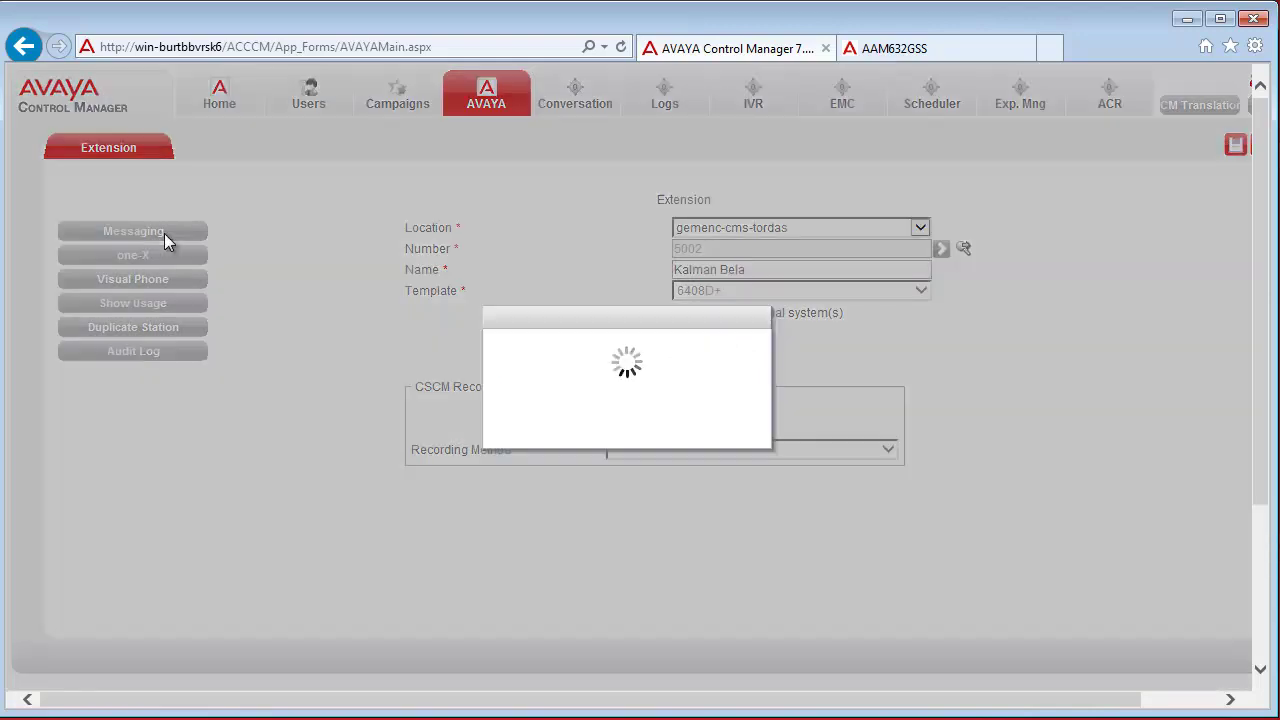
pyautogui.scroll(-2, 1101, 512)
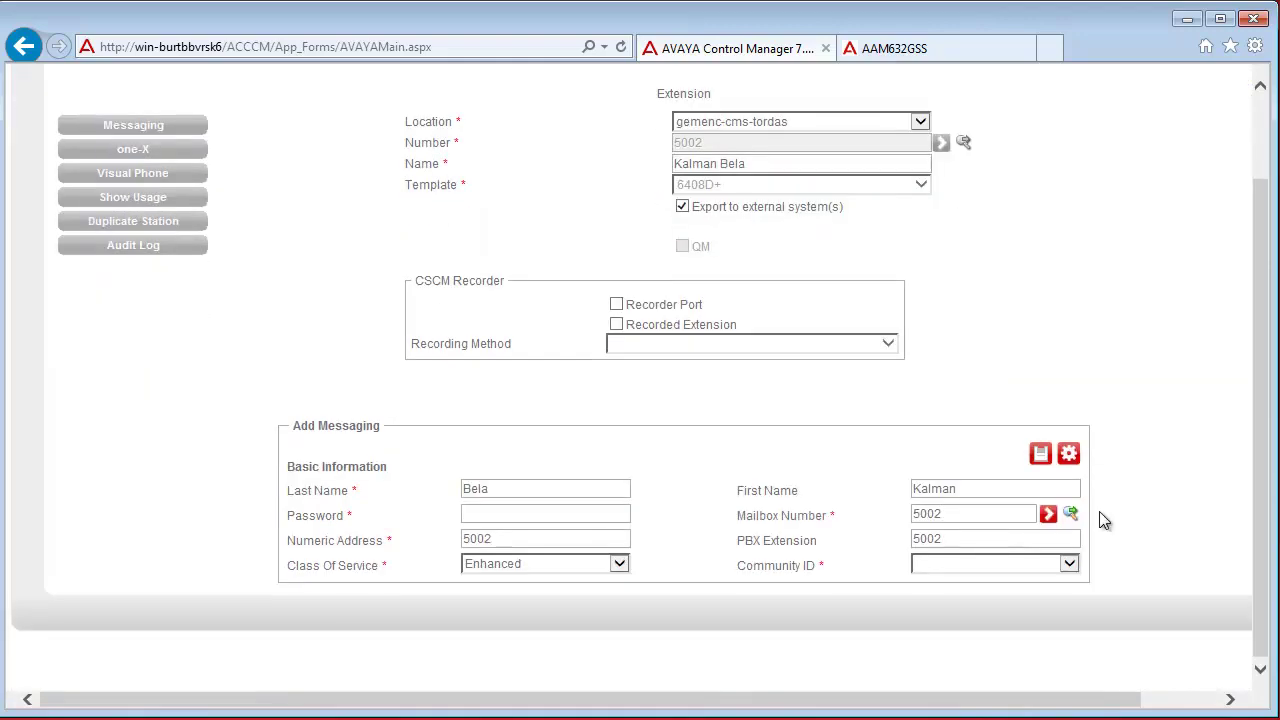
pyautogui.click(482, 515)
pyautogui.write('•••••')
pyautogui.press('Tab')
pyautogui.write('190000')
pyautogui.click(962, 563)
pyautogui.click(968, 580)
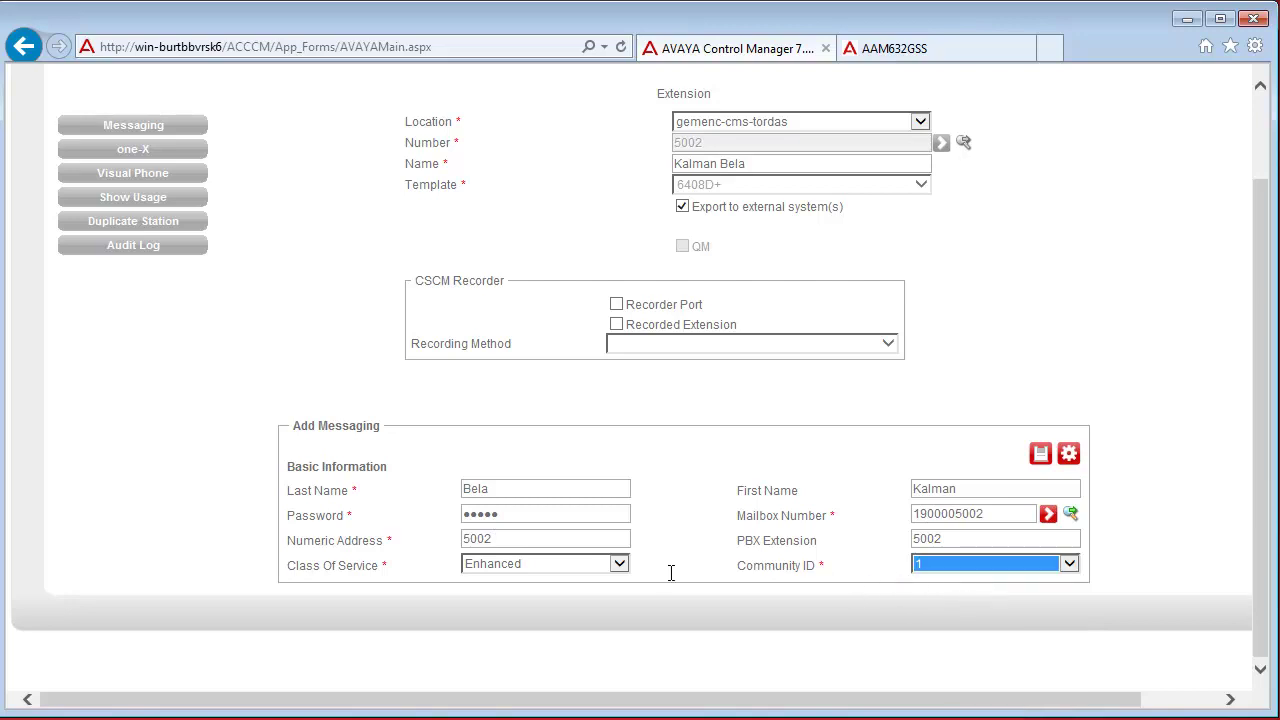
pyautogui.click(1039, 456)
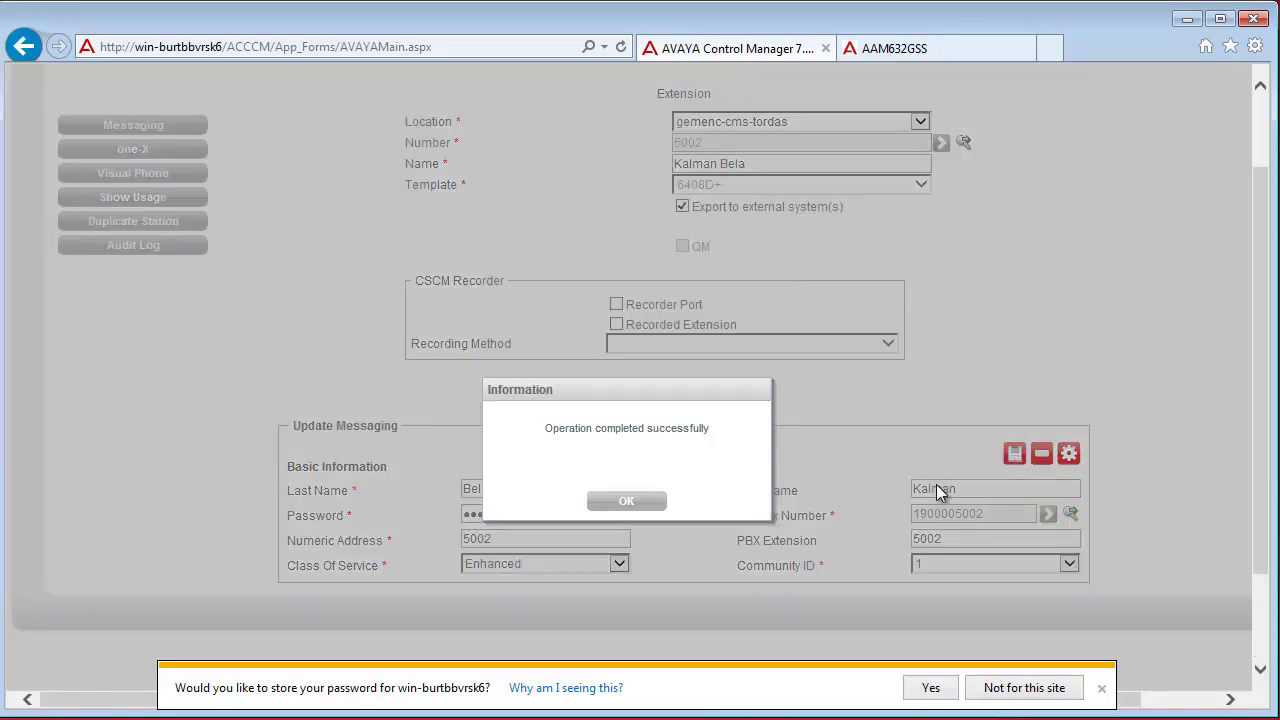
pyautogui.click(990, 690)
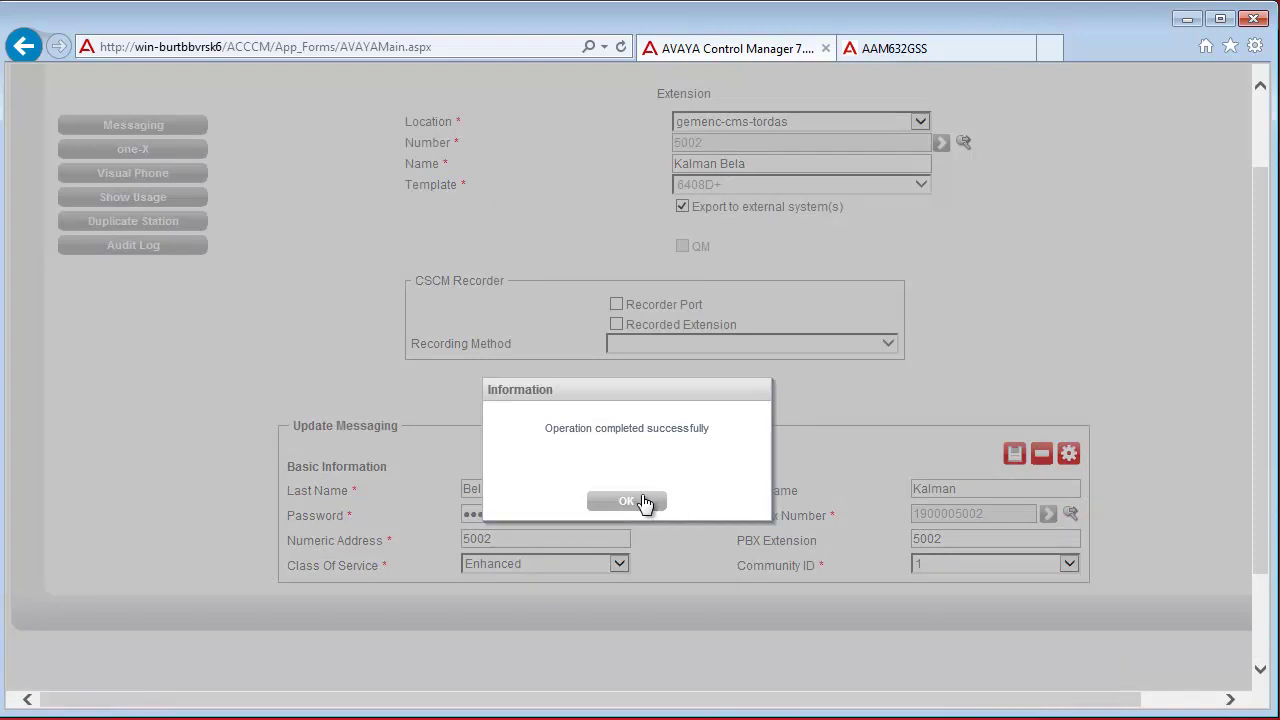
pyautogui.click(640, 500)
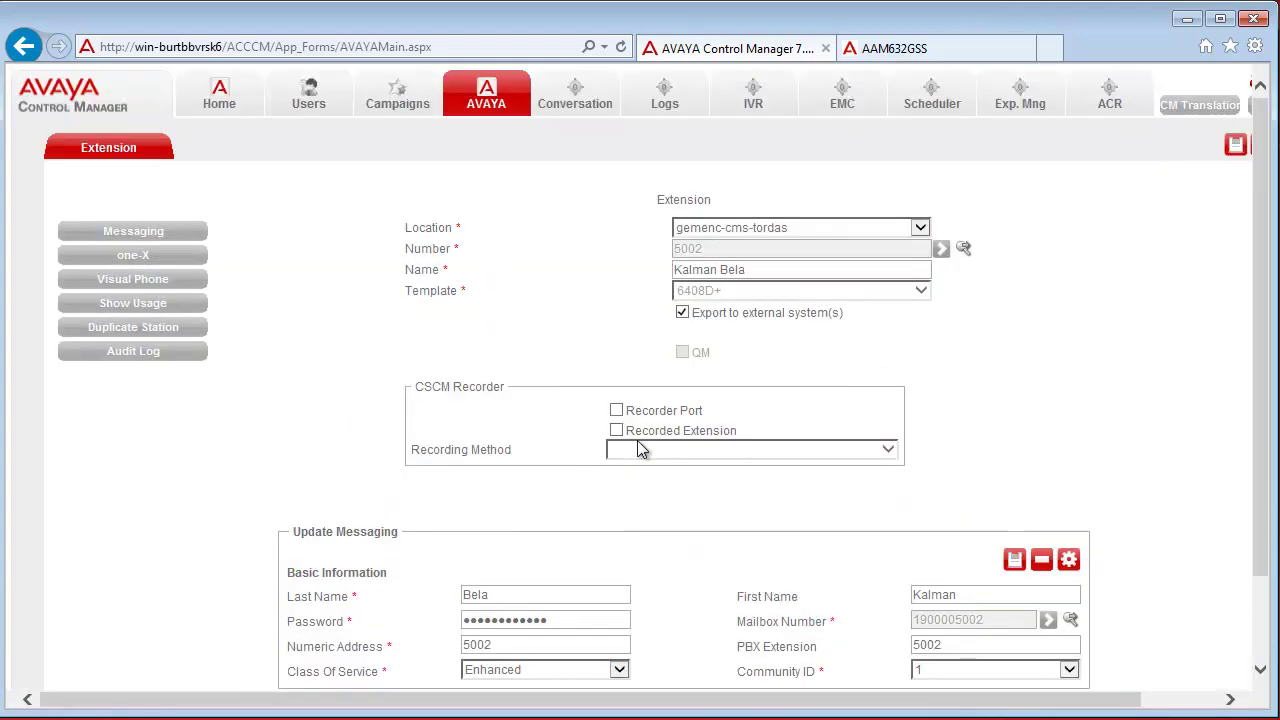
pyautogui.click(487, 100)
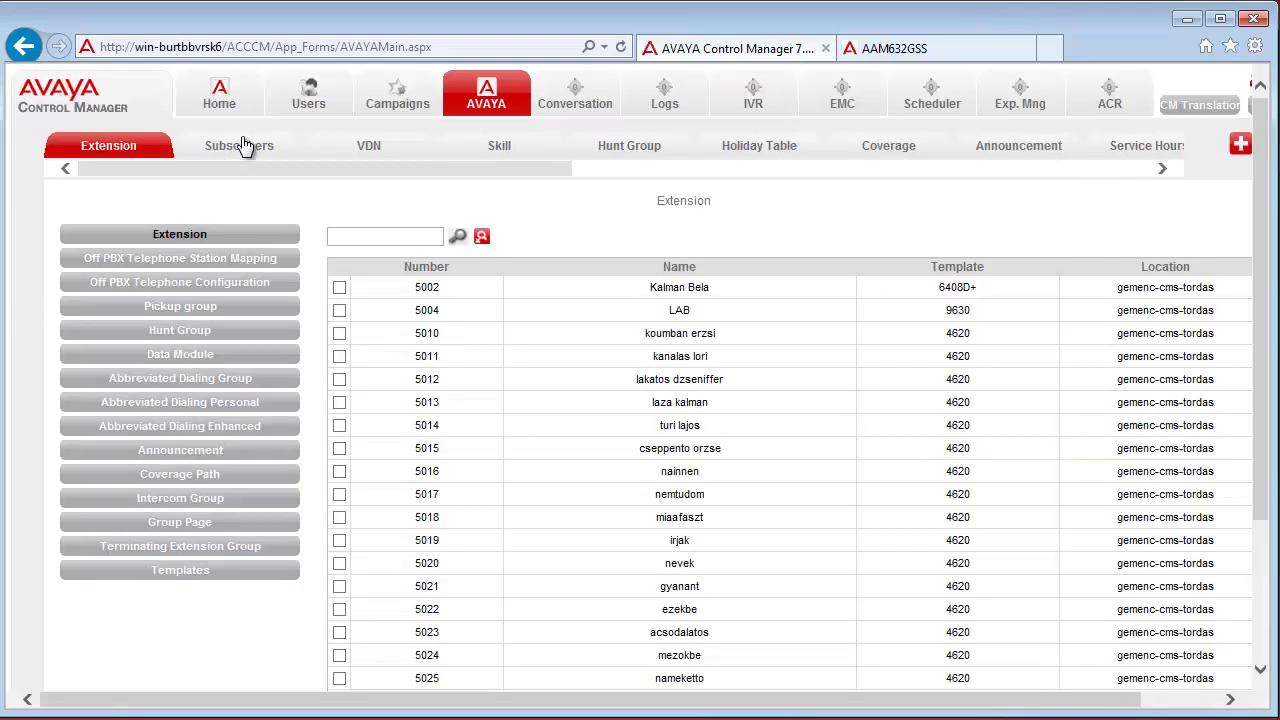
pyautogui.click(244, 147)
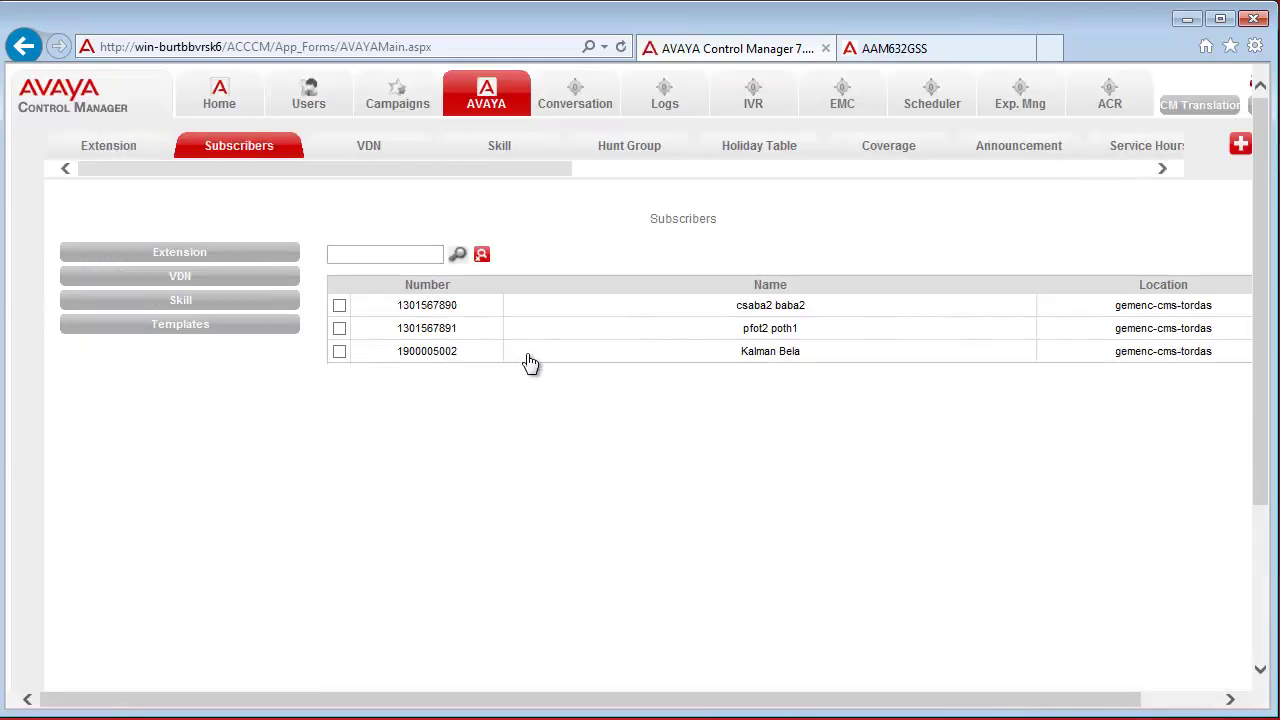
pyautogui.click(785, 358)
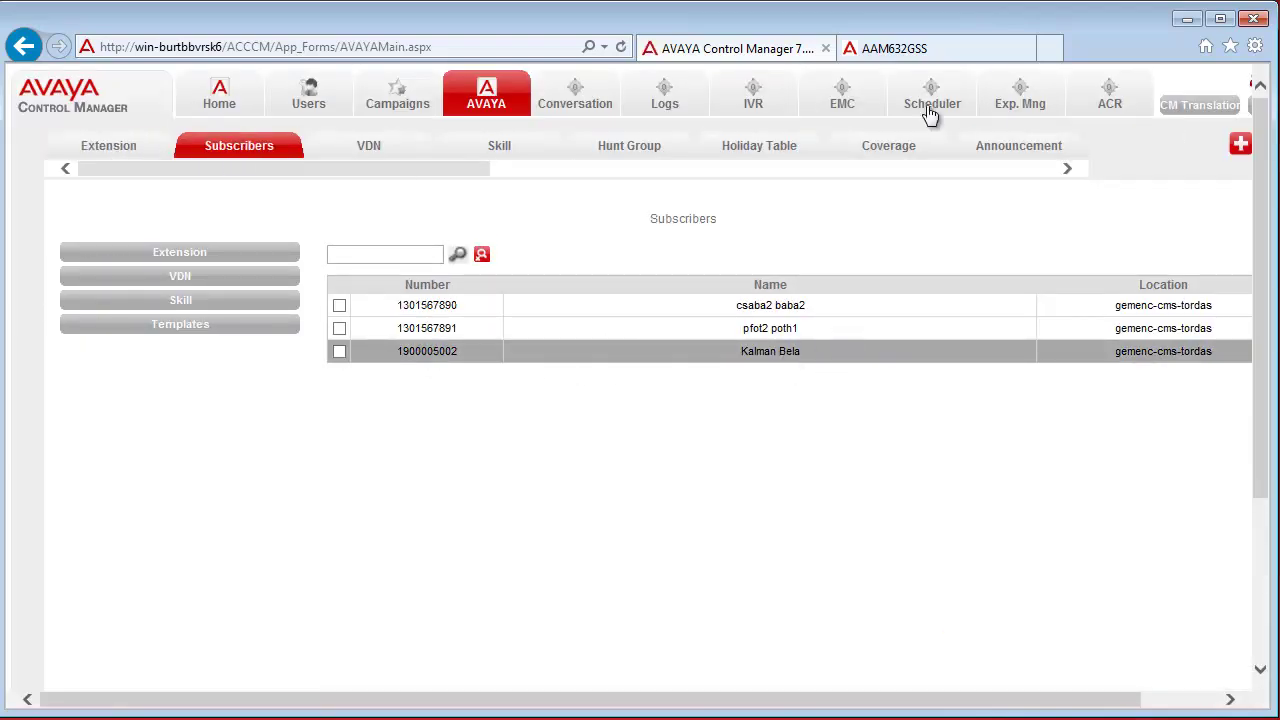
pyautogui.click(916, 55)
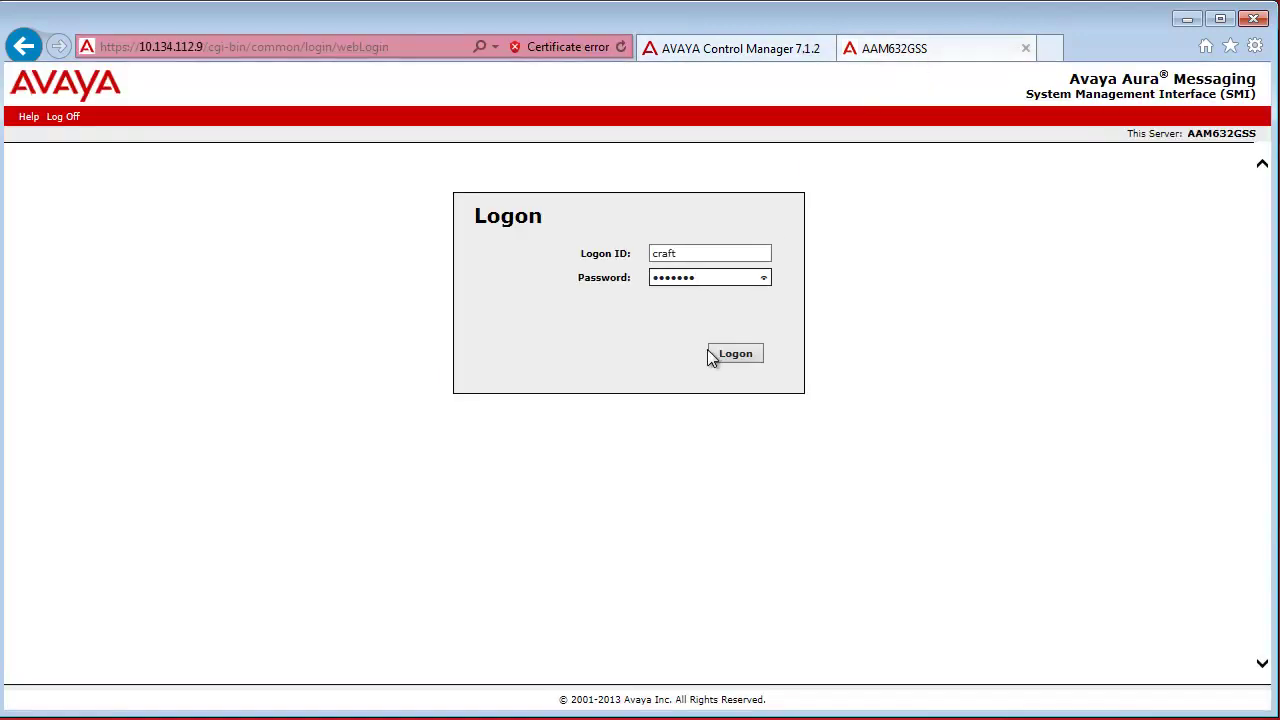
# Log on to the Aura Messaging SMI and open the Users report under Administration > Messaging
pyautogui.click(740, 353)
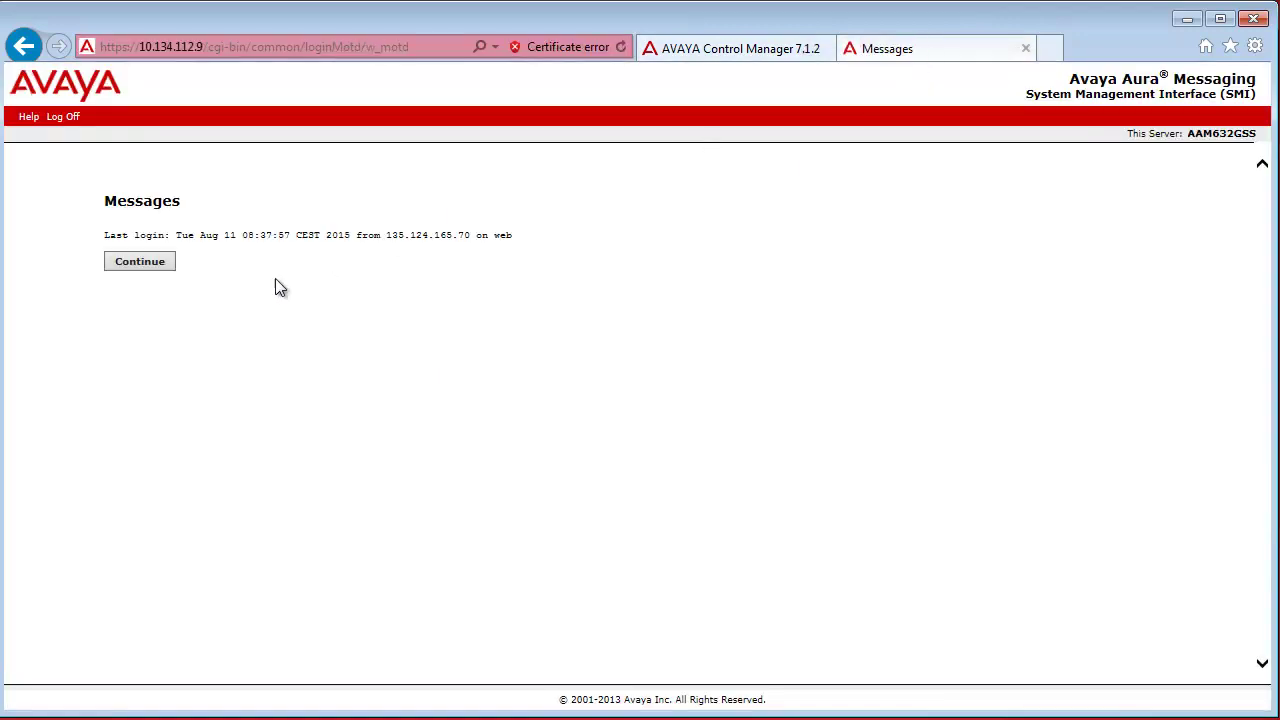
pyautogui.click(142, 262)
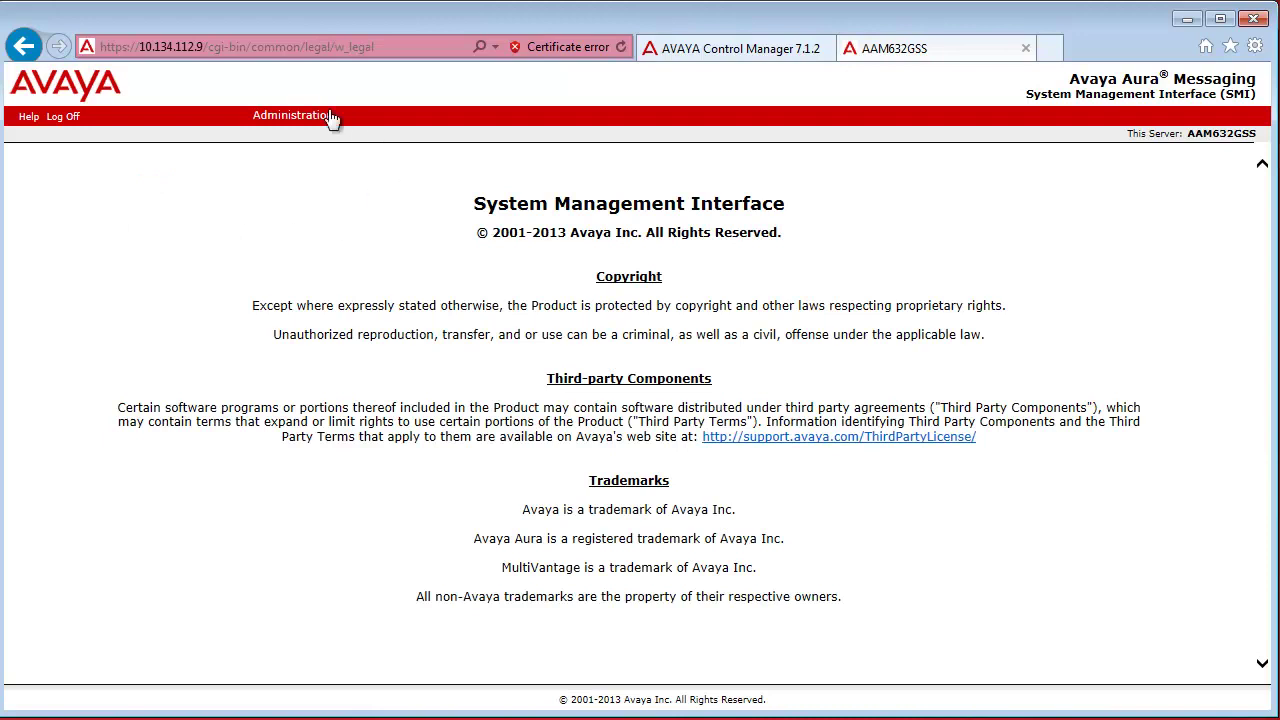
pyautogui.click(329, 117)
pyautogui.click(308, 151)
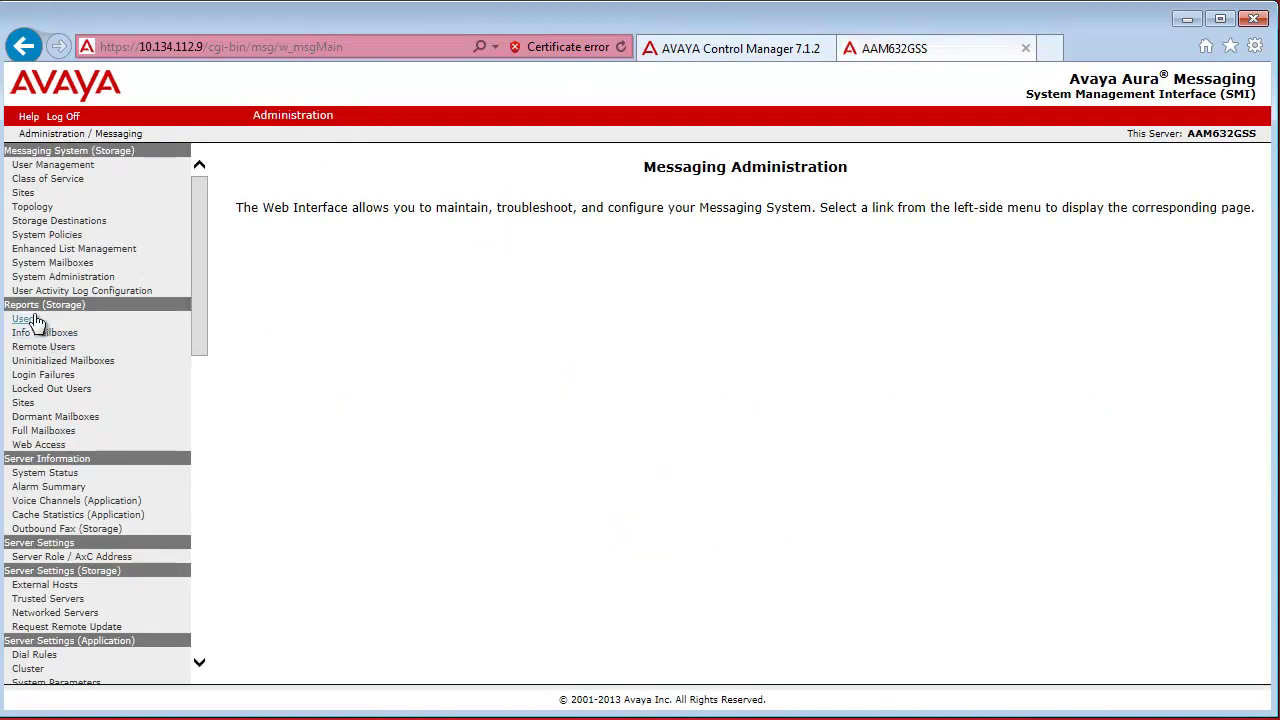
pyautogui.click(30, 320)
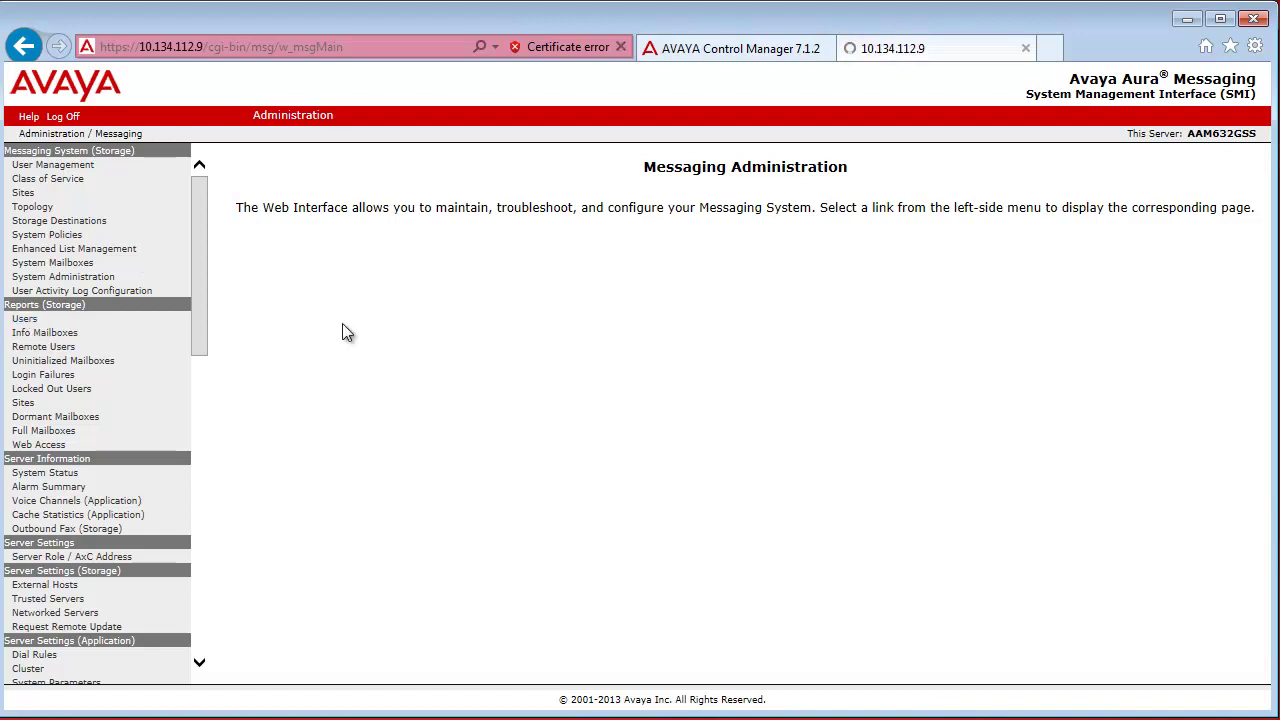